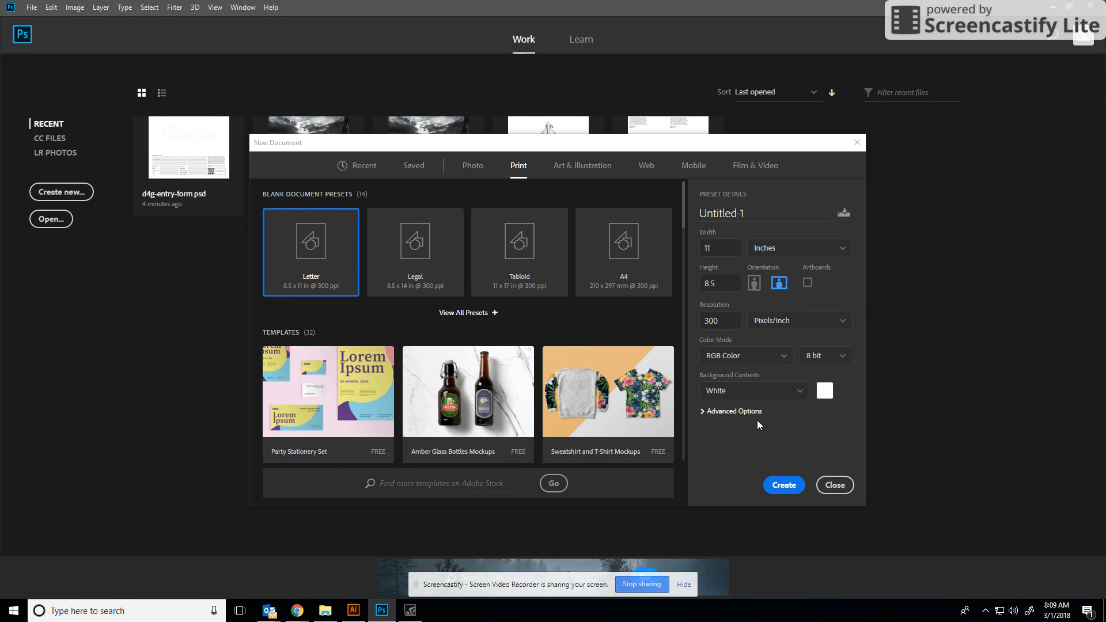
# Step: Create an 11 x 8.5 inch landscape document at 300 pixels/inch and add an empty layer above the background
pyautogui.click(786, 487)
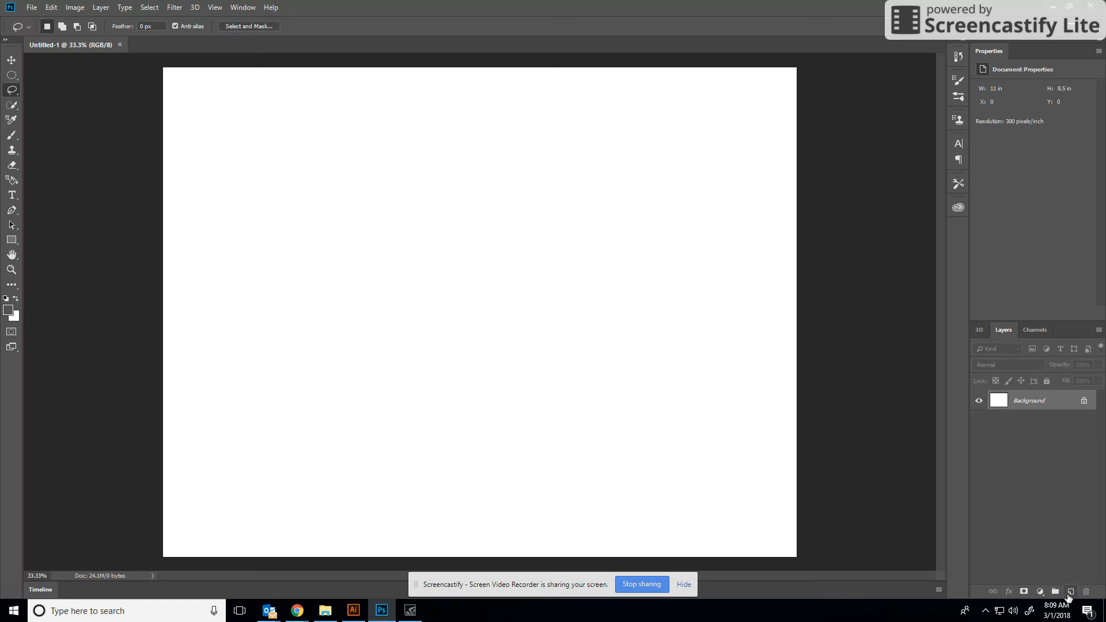
pyautogui.click(1071, 592)
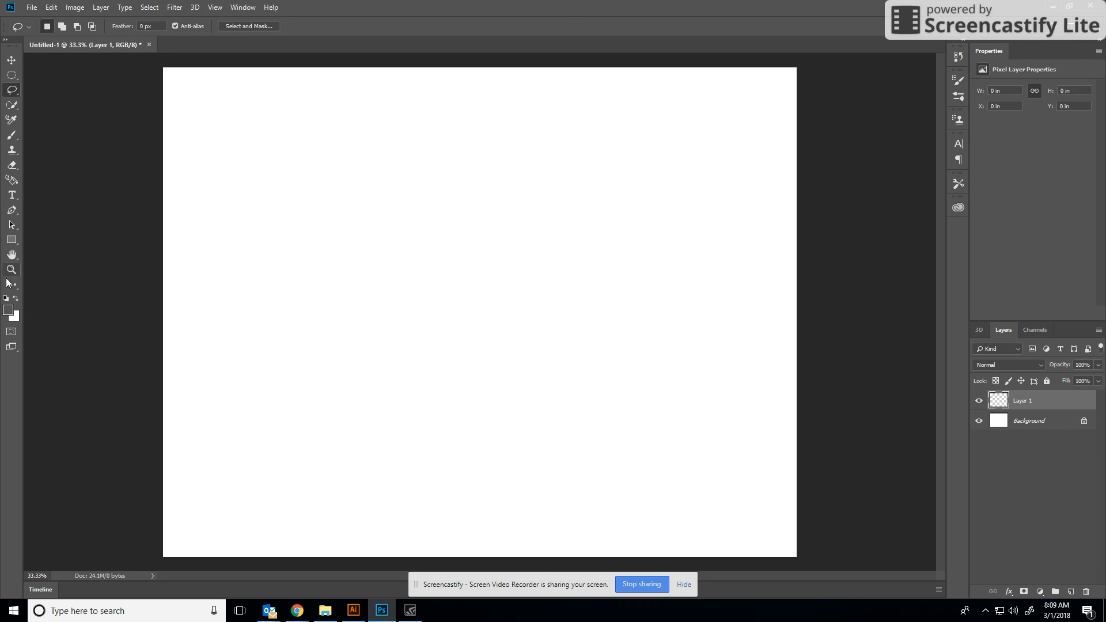
# Step: Set the foreground color to dark navy blue (#22253c)
pyautogui.click(9, 310)
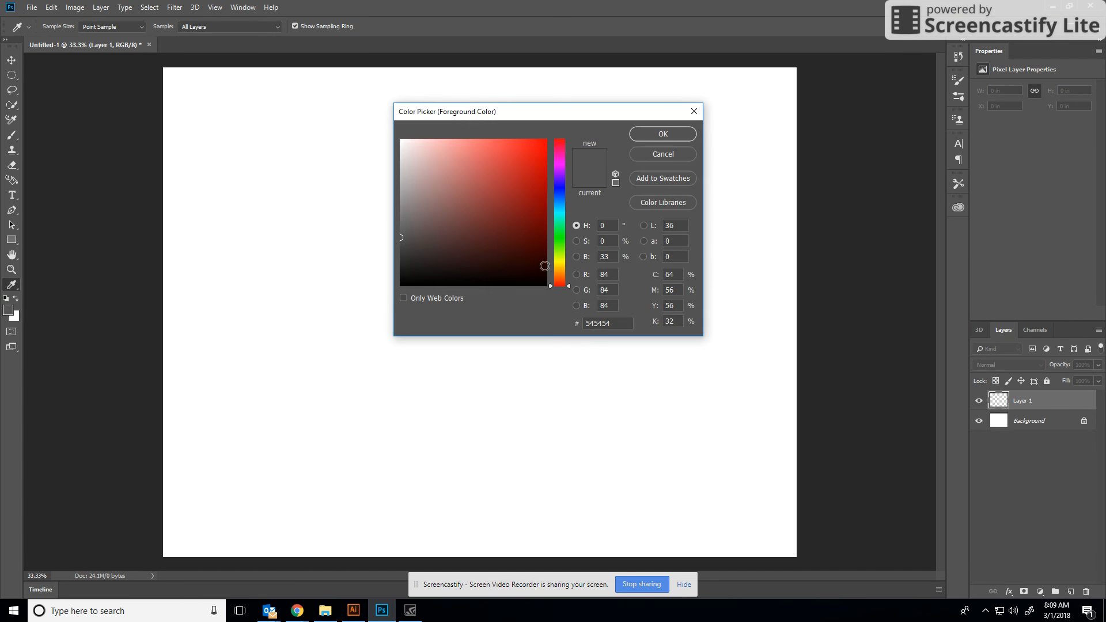
pyautogui.click(559, 191)
pyautogui.click(519, 238)
pyautogui.moveTo(519, 238); pyautogui.dragTo(465, 239)
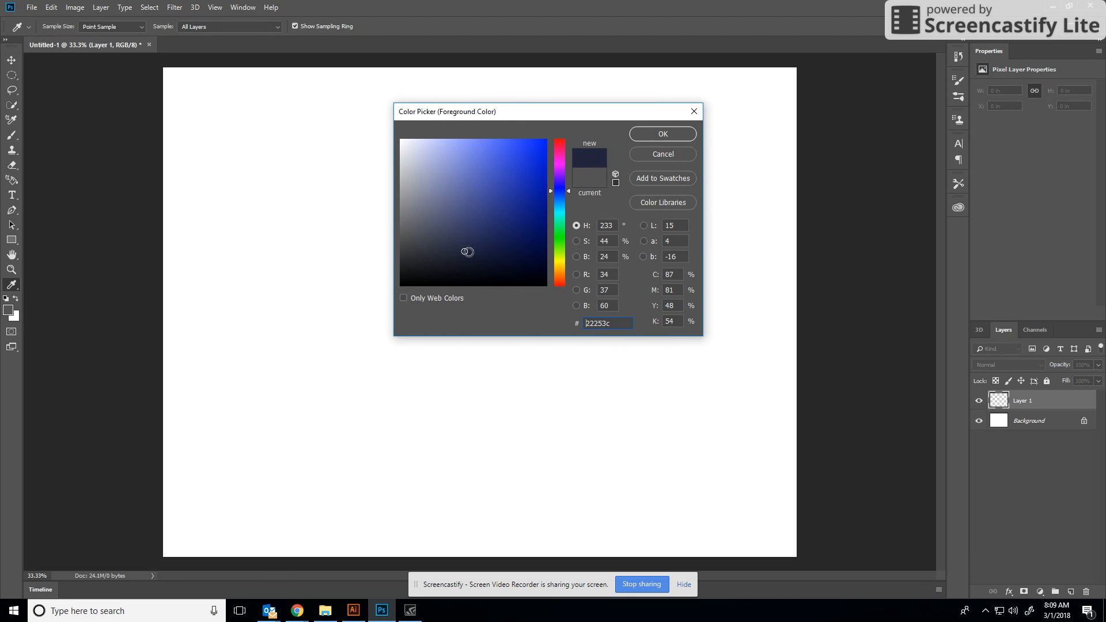
pyautogui.click(653, 137)
# Step: Switch the workspace to Essentials (Default)
pyautogui.click(11, 182)
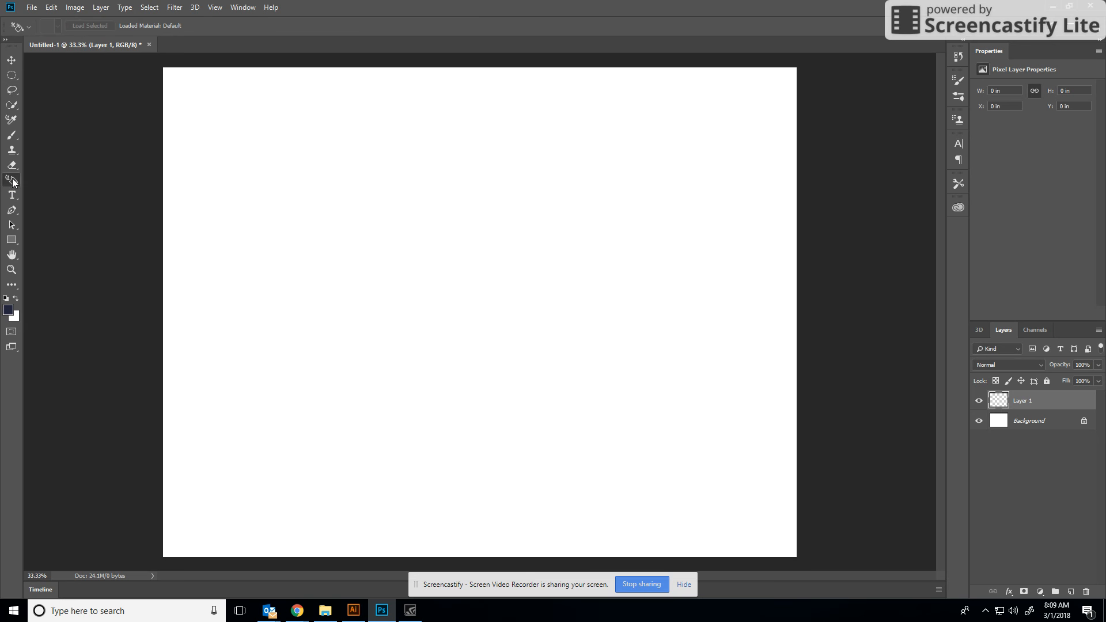
pyautogui.click(214, 7)
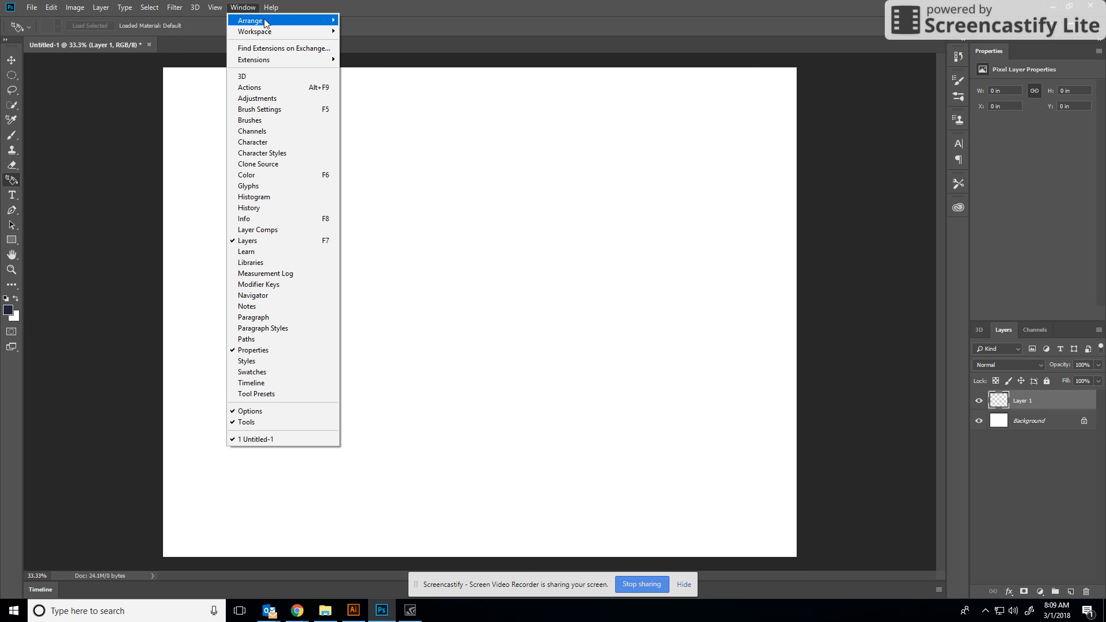
pyautogui.click(202, 30)
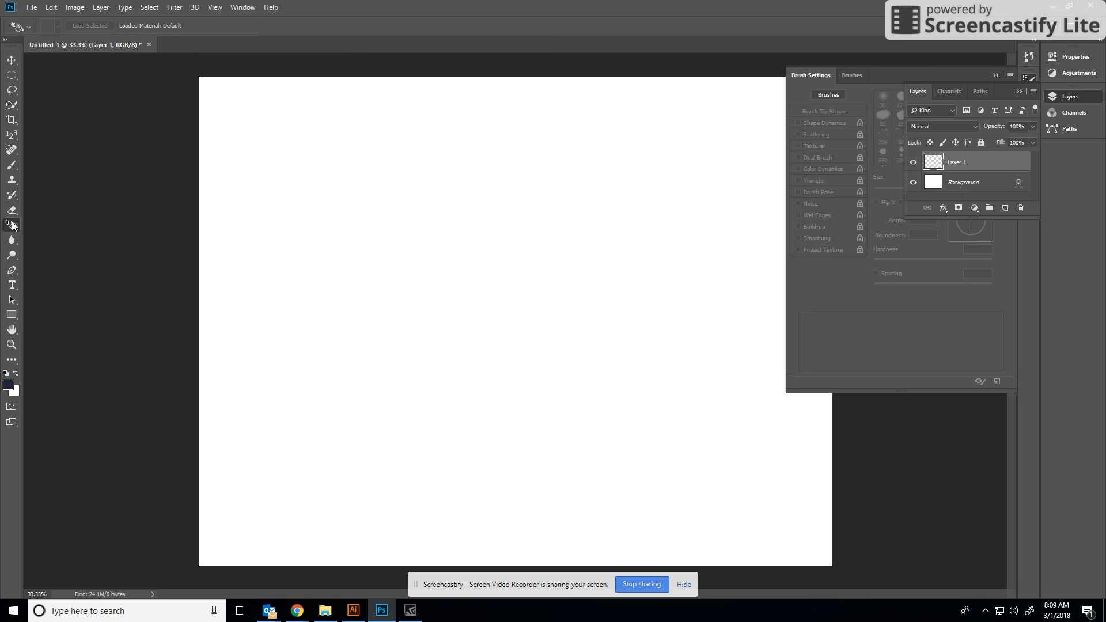
# Step: Fill the whole of Layer 1 with the navy foreground color using the Paint Bucket tool
pyautogui.rightClick(12, 225)
pyautogui.click(43, 235)
pyautogui.click(358, 239)
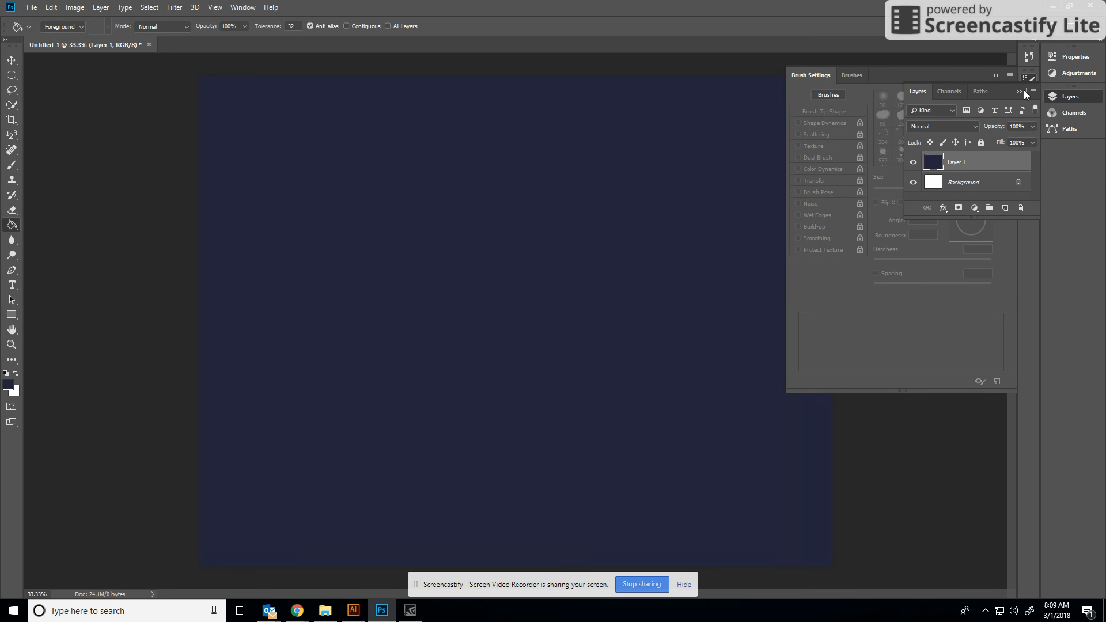
# Step: Lock the navy-filled layer, add a new empty layer above it, and collapse the Brush Settings
pyautogui.click(982, 142)
pyautogui.click(1005, 209)
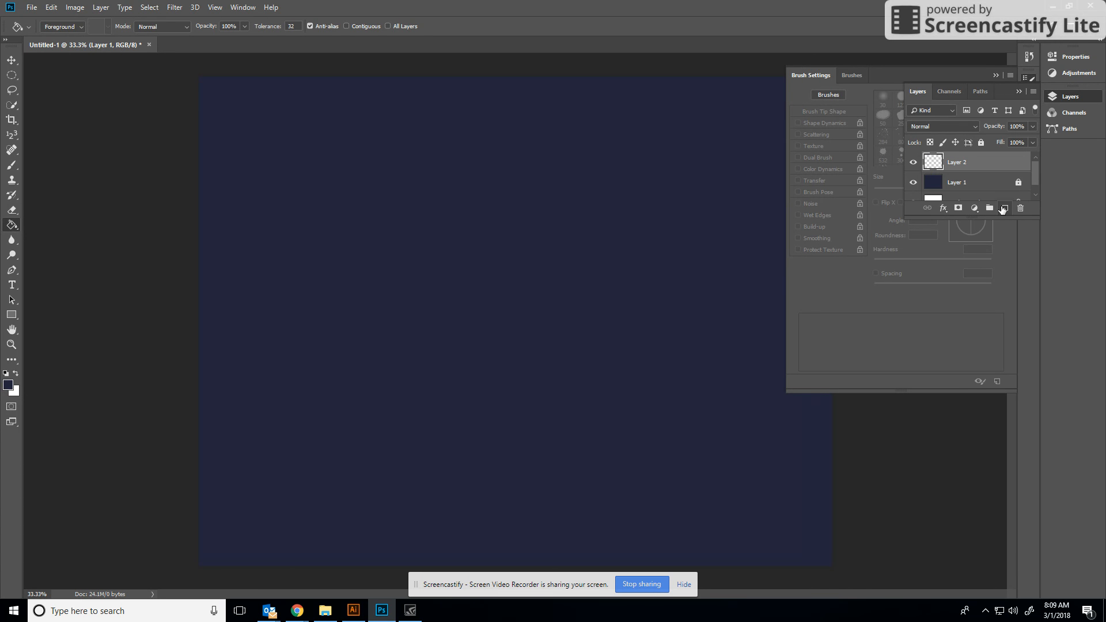
pyautogui.click(995, 76)
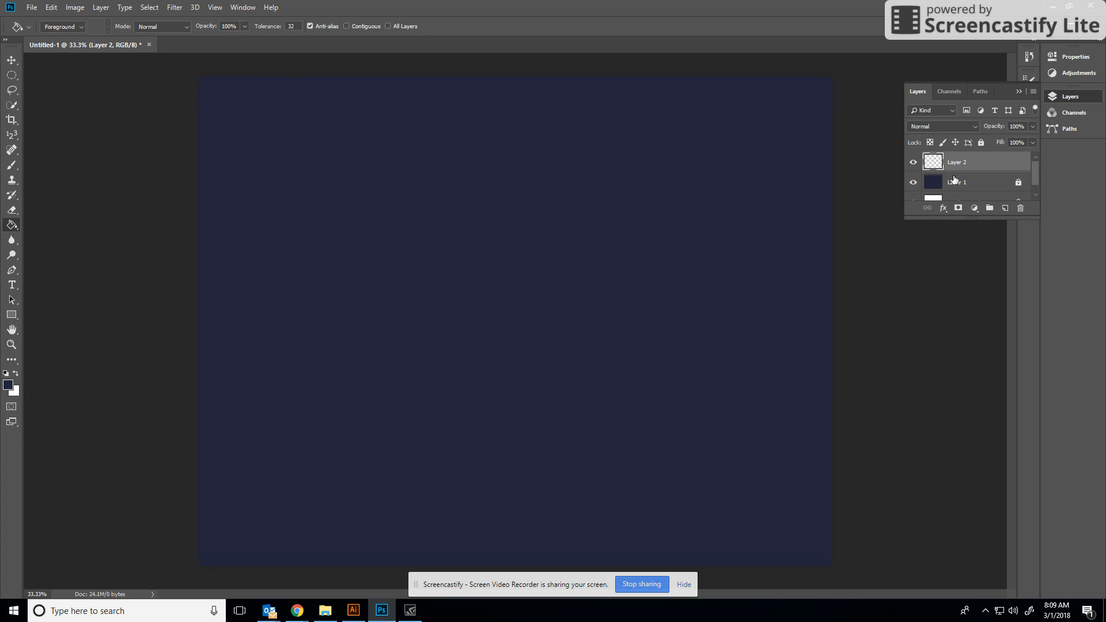
# Step: Activate the Brush tool and set the foreground color to dark olive yellow (#565816)
pyautogui.click(11, 165)
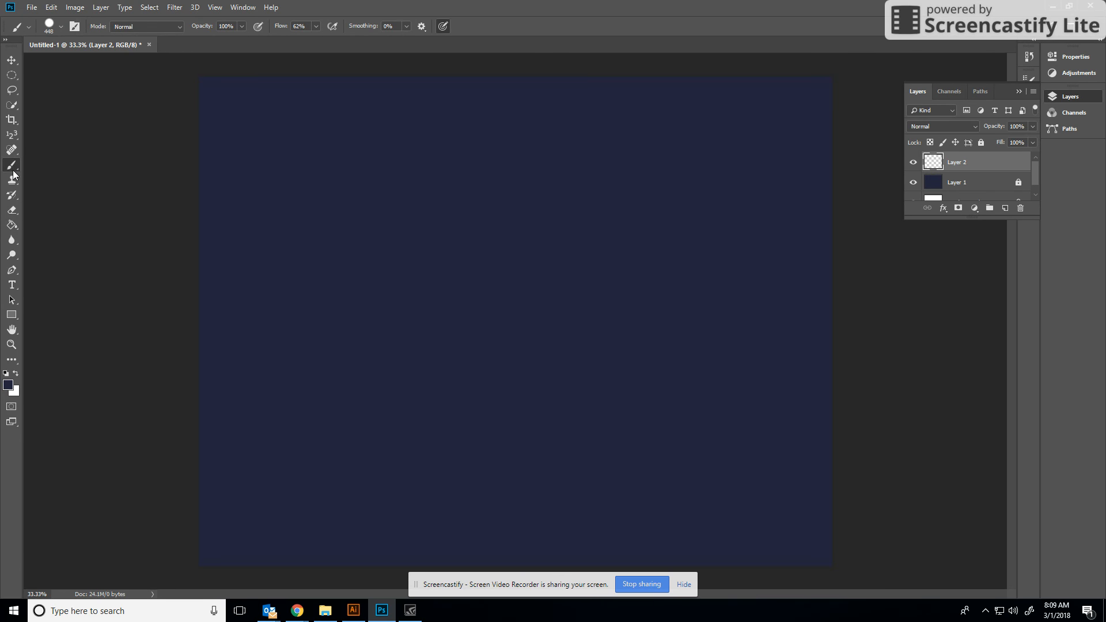
pyautogui.click(8, 385)
pyautogui.click(563, 261)
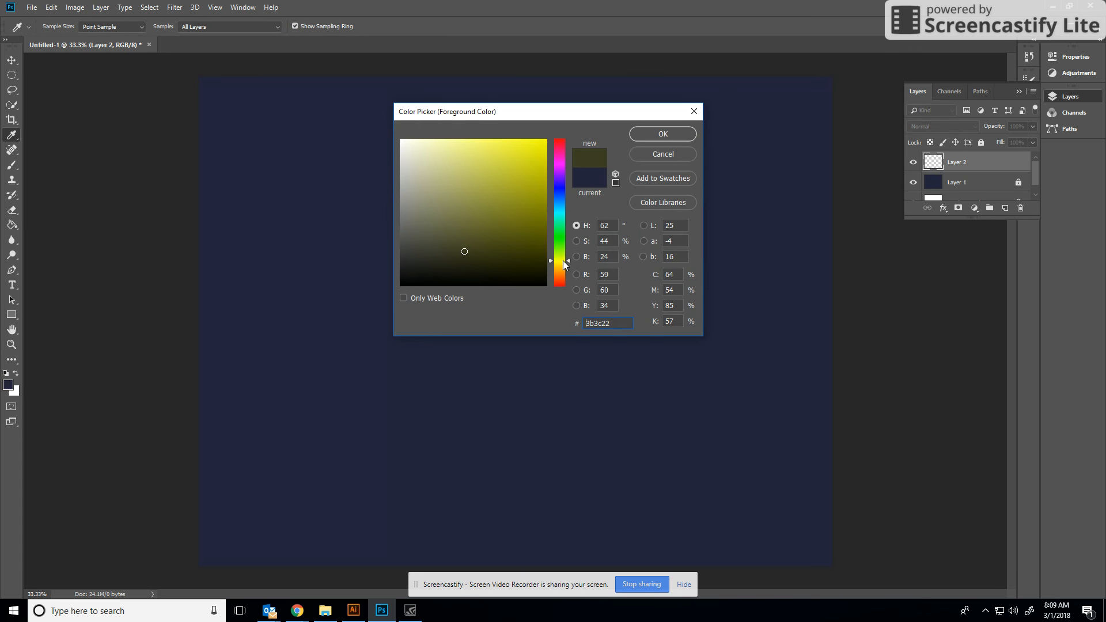
pyautogui.click(514, 251)
pyautogui.click(663, 134)
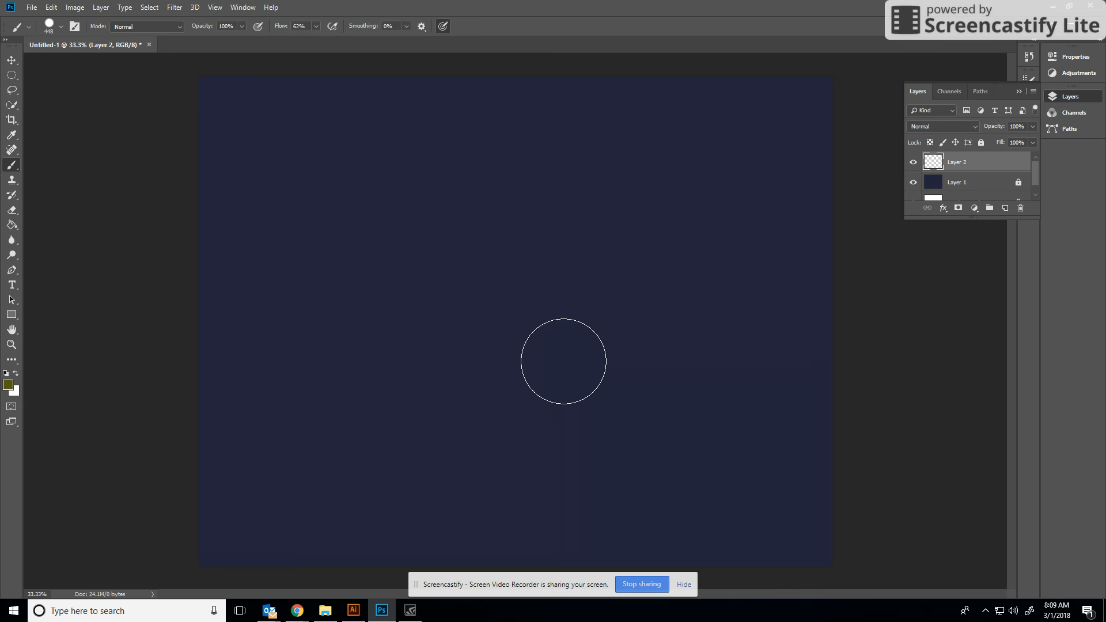
# Step: Reduce the brush size to 23 px and paint a small dab near the canvas's bottom center on Layer 2
pyautogui.rightClick(564, 361)
pyautogui.click(624, 396)
pyautogui.moveTo(624, 396); pyautogui.dragTo(622, 397)
pyautogui.click(532, 498)
# Step: Change the foreground color to pale yellow (#eaee7c) and paint over the olive dab
pyautogui.click(8, 385)
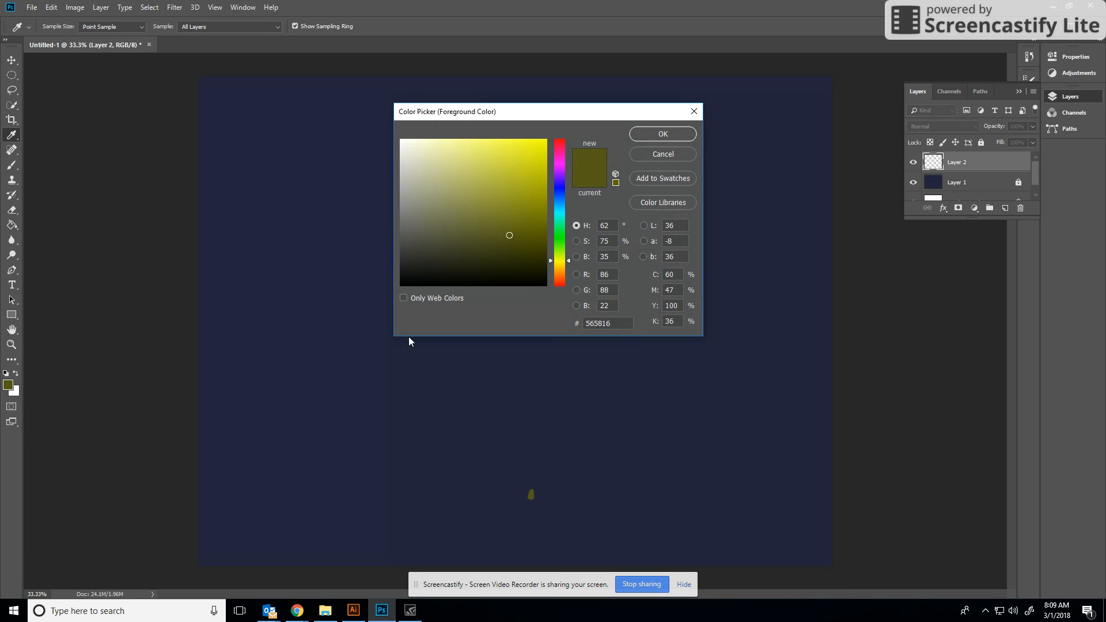
pyautogui.click(471, 149)
pyautogui.click(663, 133)
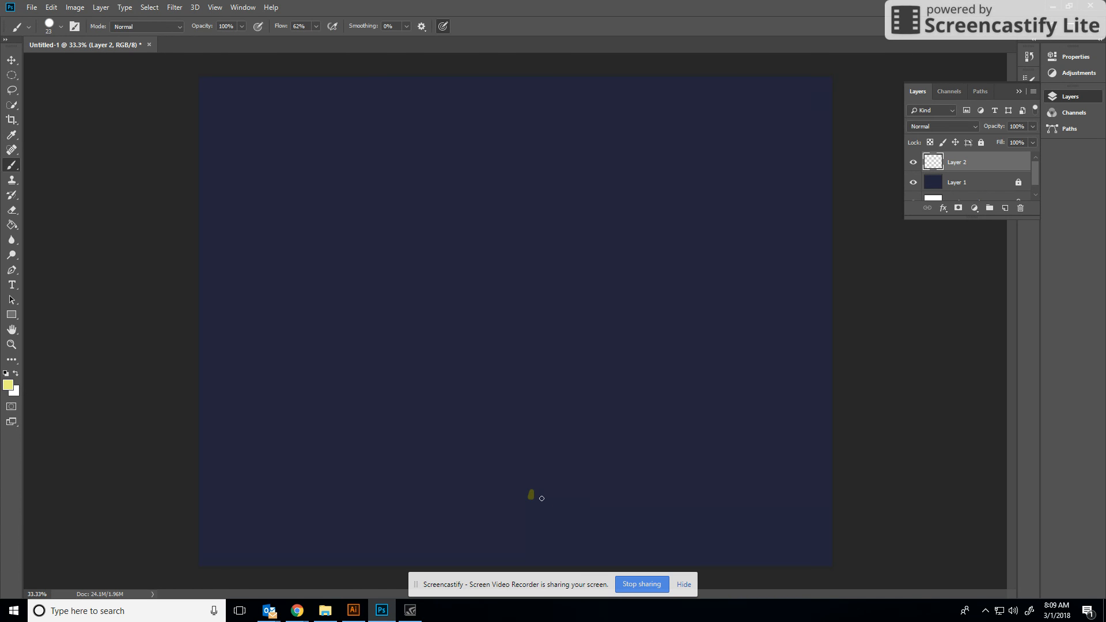
pyautogui.moveTo(529, 492); pyautogui.dragTo(532, 493)
# Step: Paint four more yellow marks rising in a column up the canvas, each on its own new layer, and add further empty layers above
pyautogui.click(1004, 209)
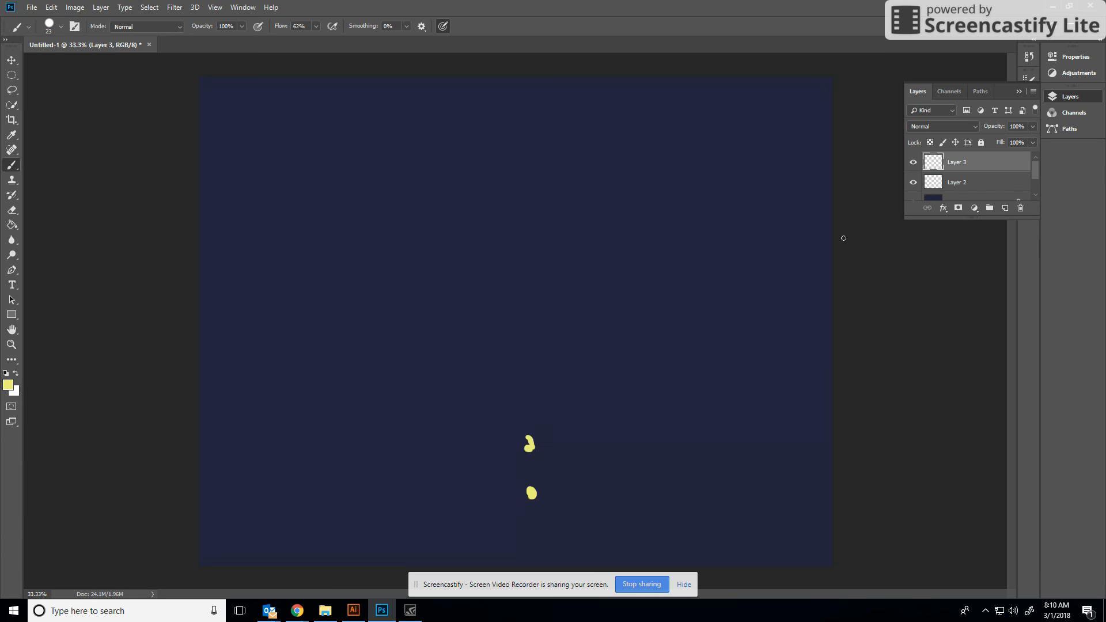
pyautogui.click(1006, 208)
pyautogui.moveTo(528, 356); pyautogui.dragTo(527, 344)
pyautogui.click(1005, 208)
pyautogui.moveTo(526, 222)
pyautogui.mouseDown()
pyautogui.moveTo(526, 231)
pyautogui.moveTo(520, 218)
pyautogui.mouseUp()
pyautogui.click(1006, 209)
pyautogui.moveTo(521, 127); pyautogui.dragTo(520, 116)
pyautogui.click(1006, 208)
# Step: Set the foreground color to coral red (#f14646)
pyautogui.click(8, 384)
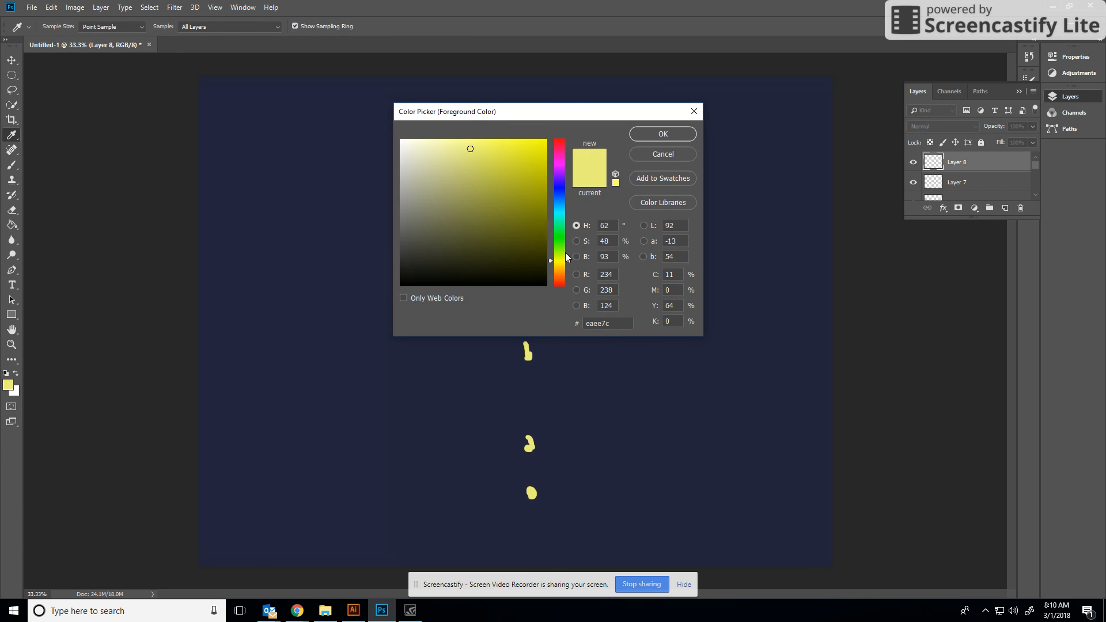
pyautogui.moveTo(558, 265); pyautogui.dragTo(558, 286)
pyautogui.click(501, 140)
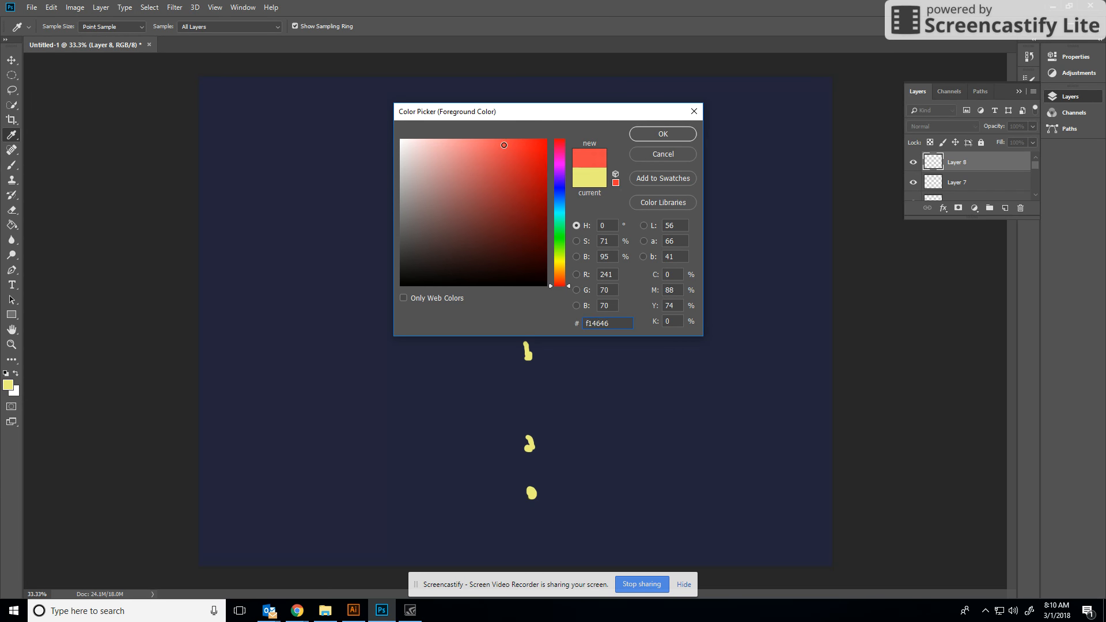
pyautogui.click(681, 134)
# Step: Reduce the brush size to 10 px and paint short red dashes around the topmost yellow mark on Layer 8
pyautogui.rightClick(509, 145)
pyautogui.moveTo(517, 151); pyautogui.dragTo(515, 151)
pyautogui.click(515, 119)
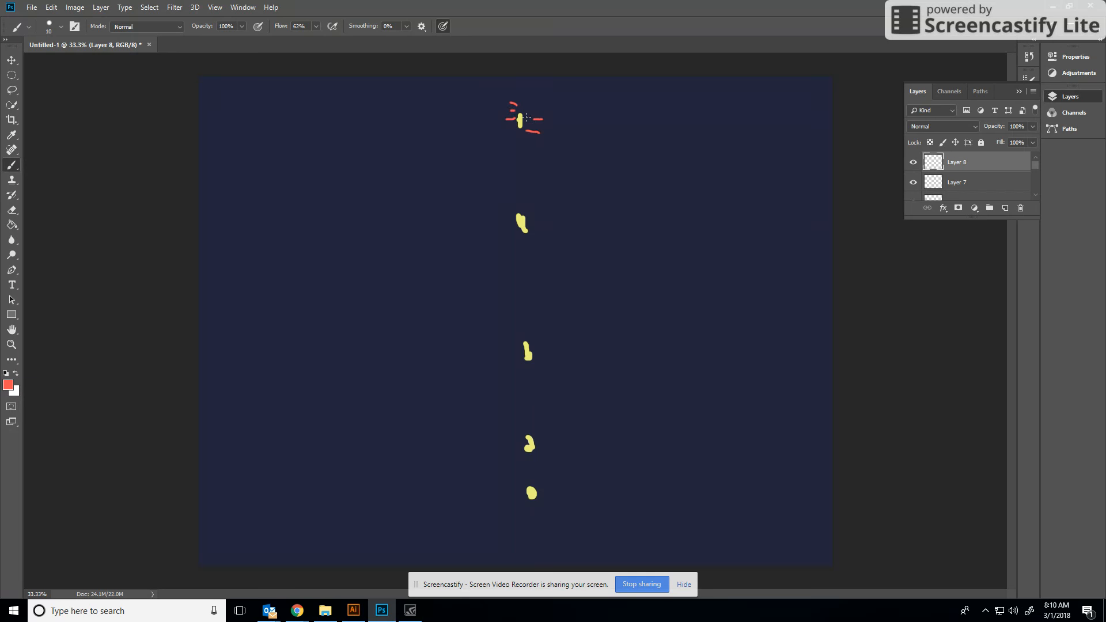
pyautogui.moveTo(524, 110); pyautogui.dragTo(538, 103)
# Step: Add a new layer and paint a ring of medium-length red streaks radiating outward from the first burst dashes
pyautogui.click(1005, 208)
pyautogui.moveTo(506, 99); pyautogui.dragTo(483, 91)
pyautogui.moveTo(512, 110)
pyautogui.mouseDown()
pyautogui.moveTo(493, 115)
pyautogui.moveTo(496, 162)
pyautogui.mouseUp()
pyautogui.moveTo(520, 148); pyautogui.dragTo(536, 171)
pyautogui.moveTo(536, 131); pyautogui.dragTo(566, 146)
pyautogui.moveTo(545, 124)
pyautogui.mouseDown()
pyautogui.moveTo(586, 120)
pyautogui.moveTo(584, 98)
pyautogui.mouseUp()
pyautogui.moveTo(533, 98)
pyautogui.mouseDown()
pyautogui.moveTo(534, 78)
pyautogui.moveTo(461, 77)
pyautogui.mouseUp()
# Step: Add another layer and paint long red streaks that spread the firework burst farther out in all directions
pyautogui.click(1006, 209)
pyautogui.moveTo(488, 123); pyautogui.dragTo(435, 106)
pyautogui.moveTo(477, 144)
pyautogui.mouseDown()
pyautogui.moveTo(431, 154)
pyautogui.moveTo(453, 187)
pyautogui.mouseUp()
pyautogui.moveTo(521, 153)
pyautogui.mouseDown()
pyautogui.moveTo(541, 202)
pyautogui.moveTo(646, 211)
pyautogui.mouseUp()
pyautogui.moveTo(570, 151)
pyautogui.mouseDown()
pyautogui.moveTo(653, 139)
pyautogui.moveTo(666, 121)
pyautogui.mouseUp()
pyautogui.moveTo(525, 98); pyautogui.dragTo(570, 76)
pyautogui.moveTo(515, 151); pyautogui.dragTo(491, 201)
pyautogui.moveTo(572, 126); pyautogui.dragTo(618, 131)
pyautogui.moveTo(567, 96); pyautogui.dragTo(685, 89)
pyautogui.moveTo(476, 118); pyautogui.dragTo(409, 87)
pyautogui.moveTo(484, 163); pyautogui.dragTo(453, 162)
# Step: Add another layer and paint scattered short red strokes and dots as sparks around and below the burst
pyautogui.click(1005, 208)
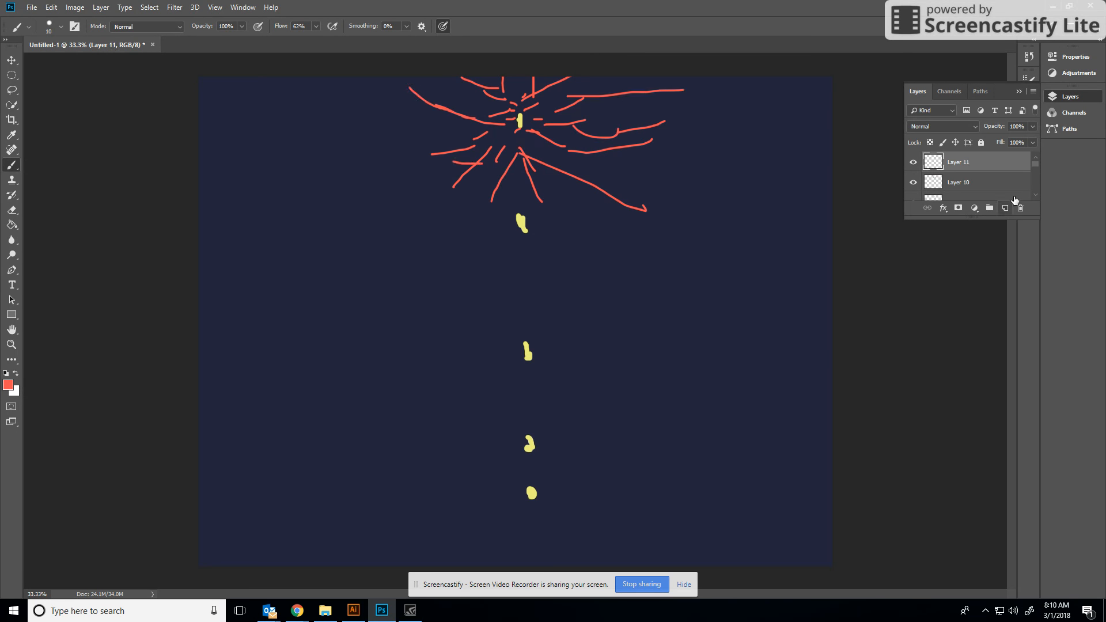
pyautogui.moveTo(436, 143); pyautogui.dragTo(436, 144)
pyautogui.moveTo(429, 179); pyautogui.dragTo(458, 168)
pyautogui.moveTo(575, 180); pyautogui.dragTo(594, 186)
pyautogui.moveTo(592, 124); pyautogui.dragTo(611, 139)
pyautogui.moveTo(615, 99); pyautogui.dragTo(632, 108)
pyautogui.moveTo(463, 106); pyautogui.dragTo(494, 104)
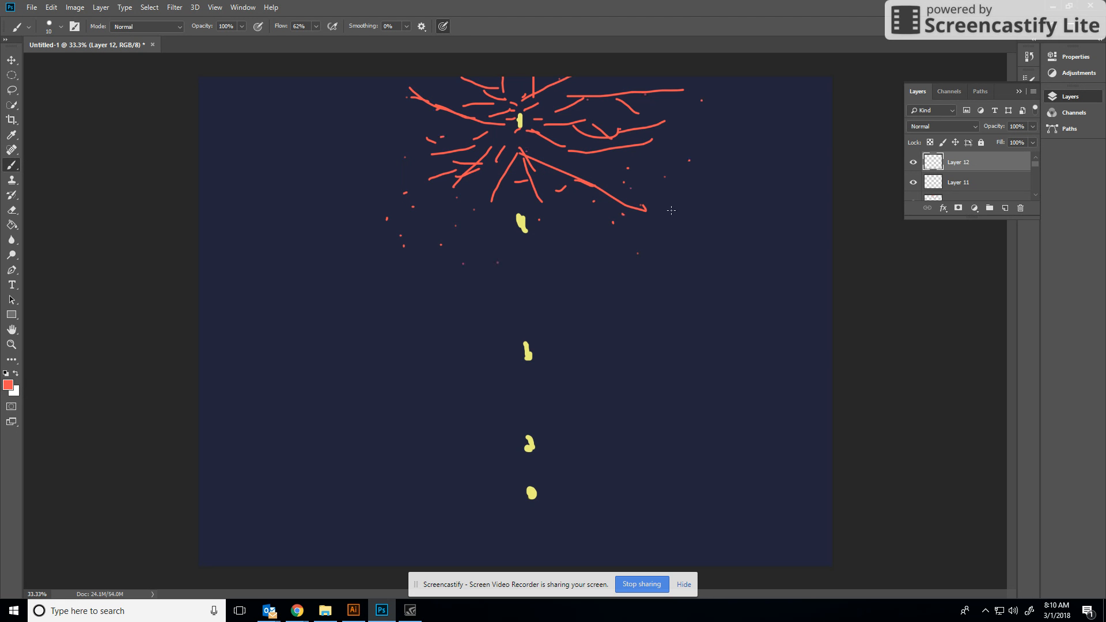
pyautogui.moveTo(552, 199); pyautogui.dragTo(567, 208)
pyautogui.click(624, 256)
pyautogui.moveTo(619, 255); pyautogui.dragTo(603, 255)
pyautogui.click(529, 255)
pyautogui.moveTo(524, 255); pyautogui.dragTo(510, 256)
# Step: Hide Layers 3 through 12, leaving Layer 2 with the lowest yellow dab and the layers below it visible
pyautogui.click(913, 163)
pyautogui.click(914, 182)
pyautogui.scroll(-1, 916, 184)
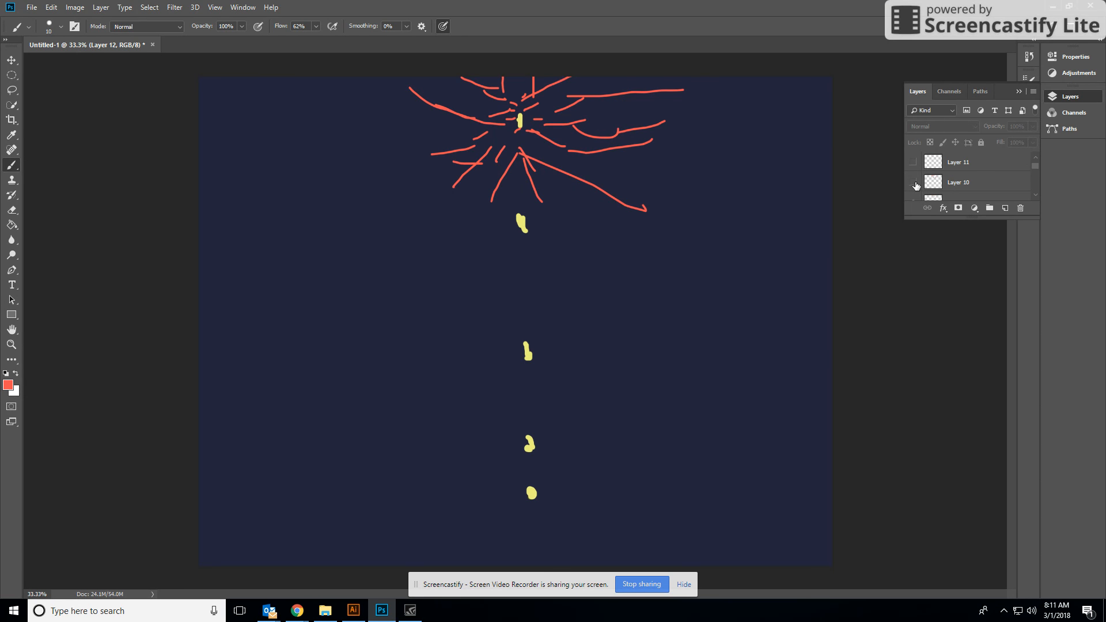
pyautogui.click(915, 184)
pyautogui.click(914, 199)
pyautogui.scroll(-2, 915, 197)
pyautogui.click(916, 184)
pyautogui.click(915, 199)
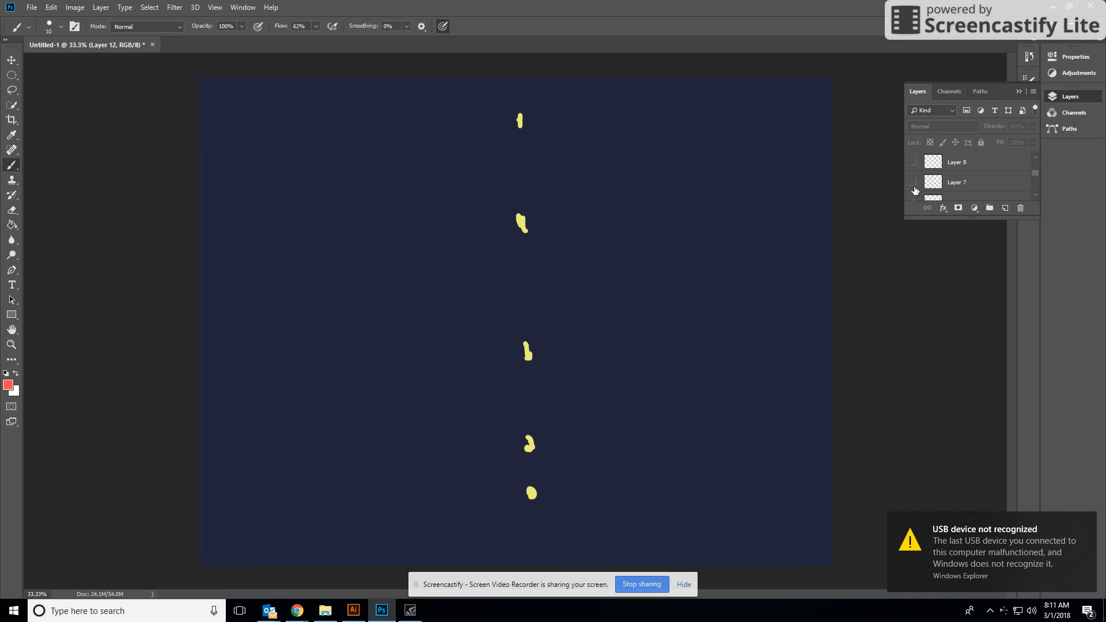
pyautogui.scroll(-2, 915, 189)
pyautogui.click(915, 166)
pyautogui.click(914, 184)
pyautogui.scroll(-1, 922, 184)
pyautogui.click(913, 183)
pyautogui.scroll(-1, 913, 184)
pyautogui.click(914, 183)
pyautogui.scroll(-1, 914, 185)
pyautogui.click(913, 183)
pyautogui.click(914, 184)
pyautogui.click(913, 163)
pyautogui.click(914, 183)
pyautogui.click(915, 182)
pyautogui.click(914, 163)
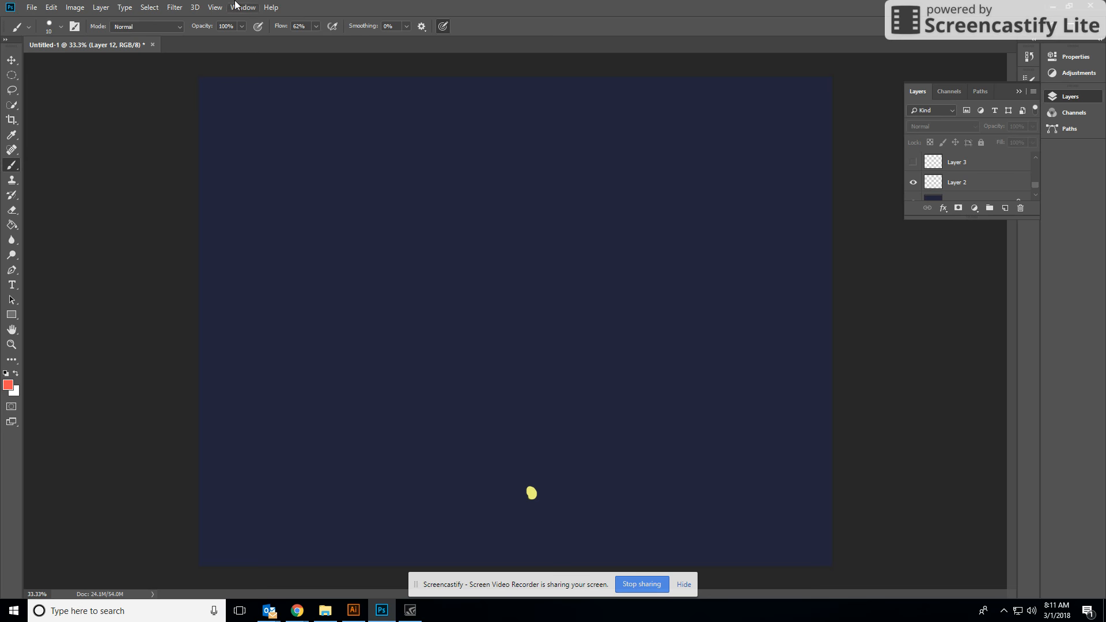
# Step: Switch the workspace to Motion
pyautogui.click(239, 7)
pyautogui.click(239, 7)
pyautogui.click(239, 7)
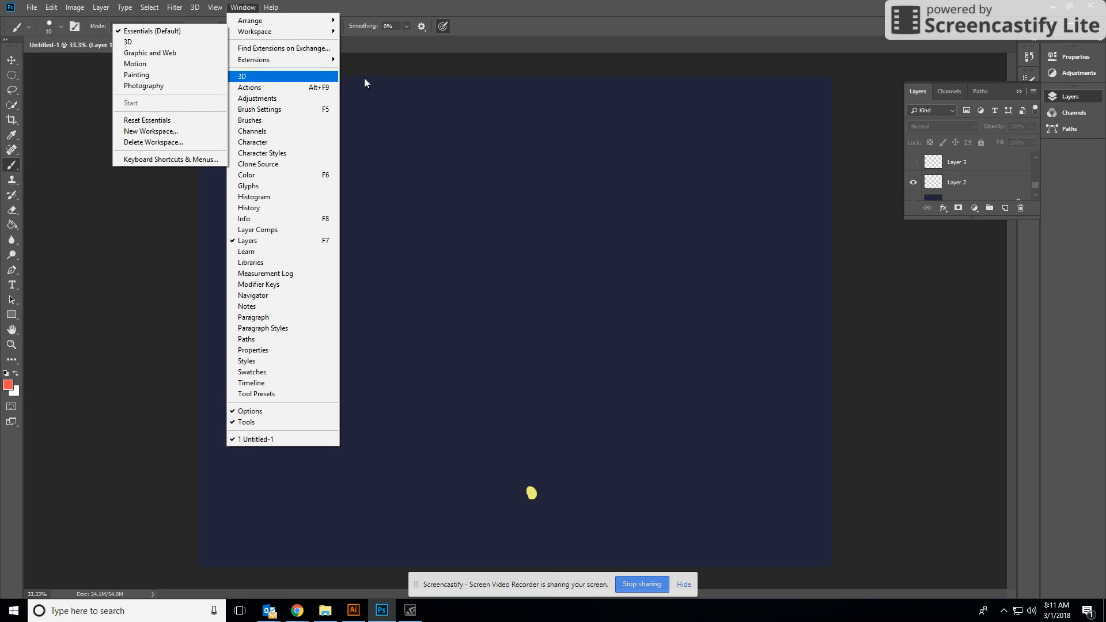
pyautogui.click(186, 66)
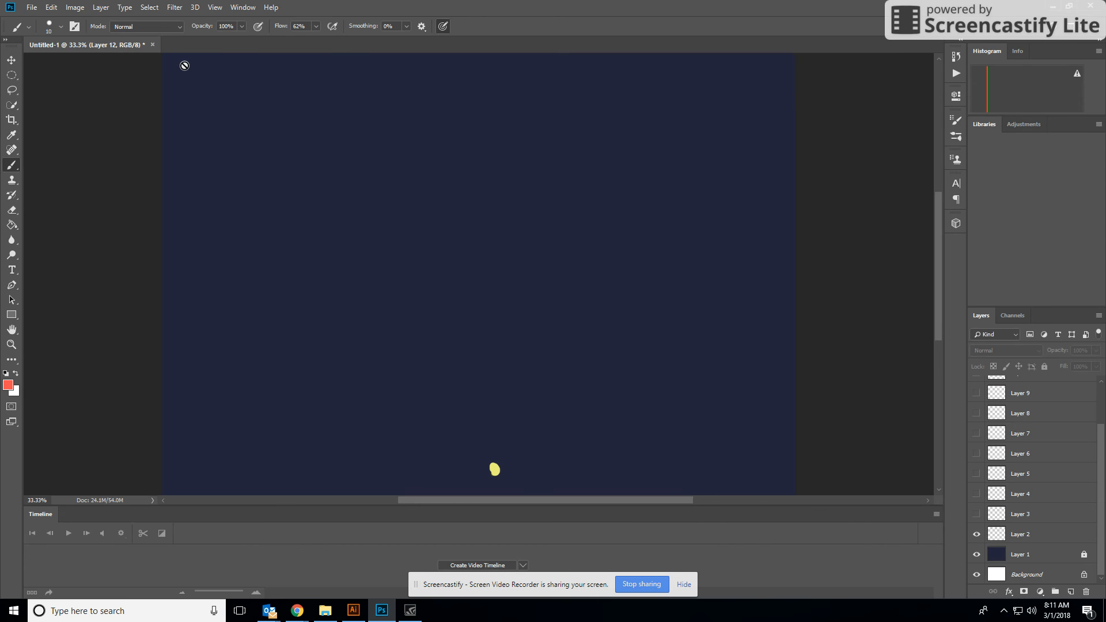
# Step: Create a frame animation in the timeline instead of a video timeline
pyautogui.click(522, 566)
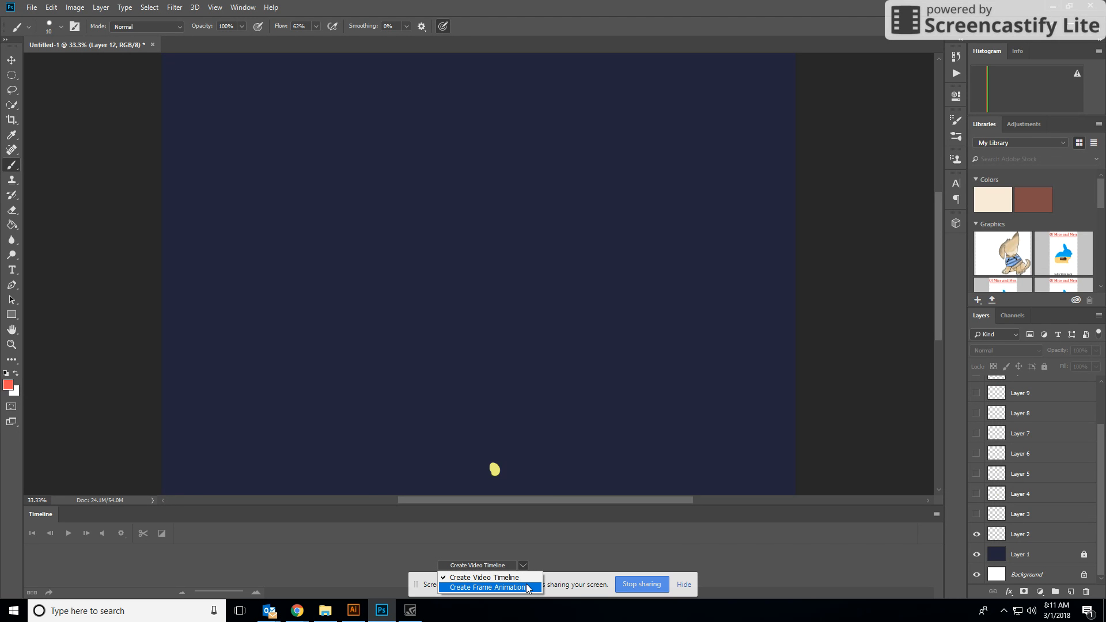
pyautogui.click(520, 588)
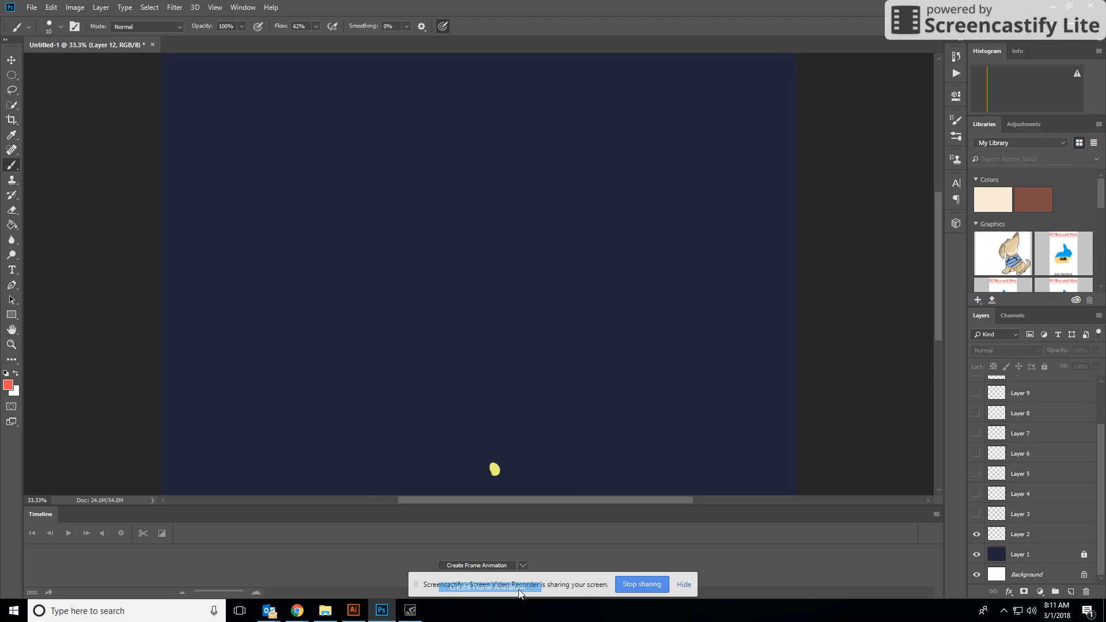
pyautogui.click(494, 564)
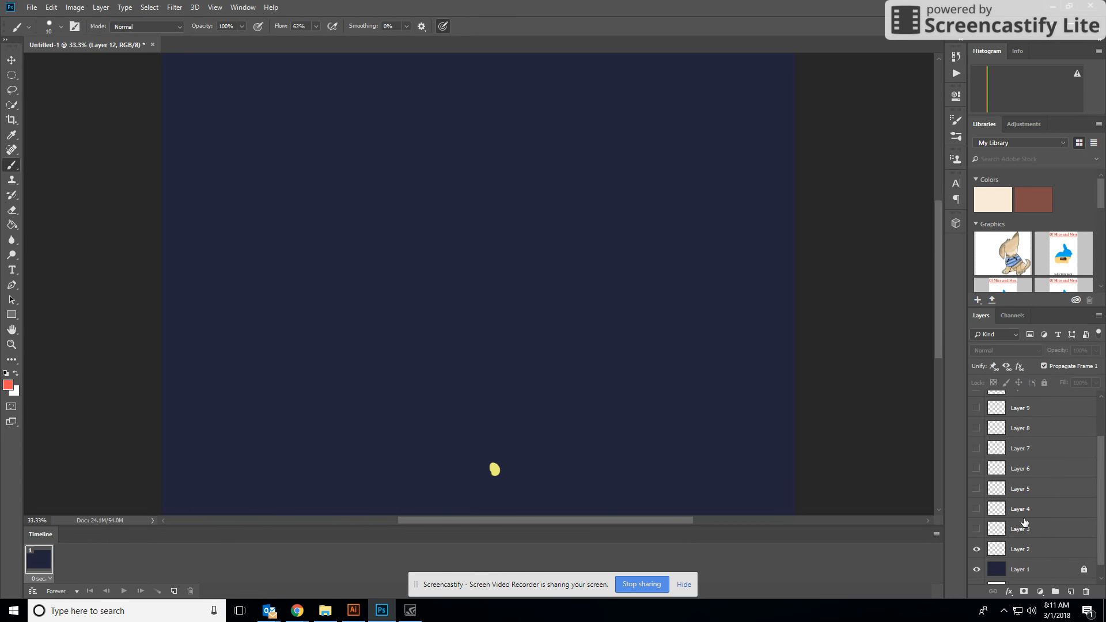
# Step: Hide Layer 2 in the first animation frame and add a second frame with Layer 2 shown
pyautogui.click(977, 549)
pyautogui.click(174, 591)
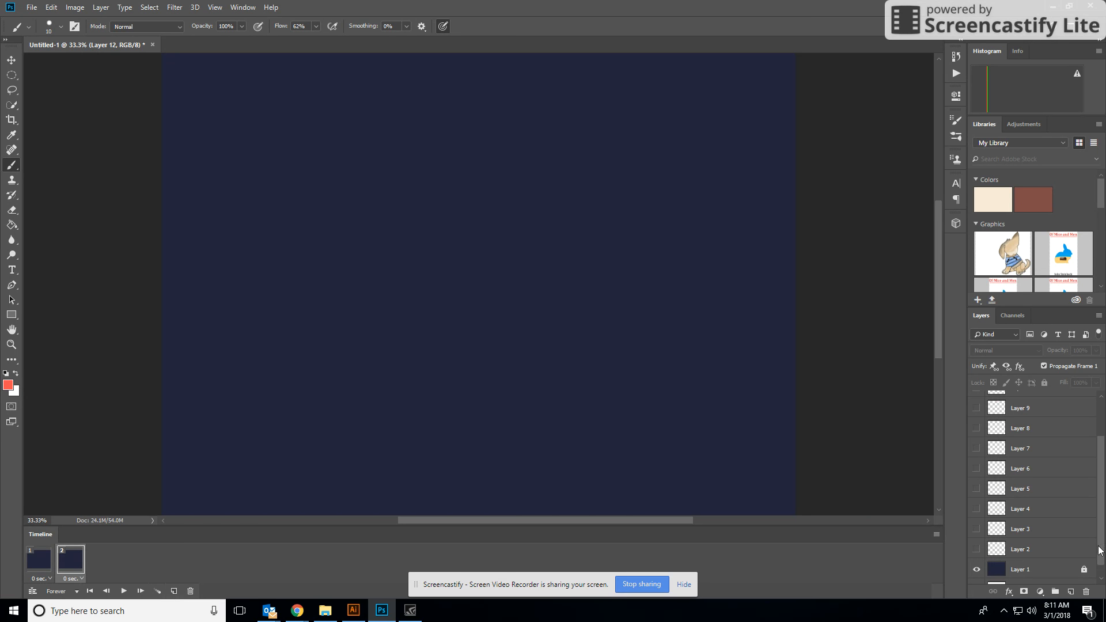
pyautogui.click(977, 551)
# Step: Add a third animation frame showing Layer 3 and a fourth showing Layer 4, hiding the previous yellow mark's layer in each
pyautogui.click(175, 593)
pyautogui.click(977, 549)
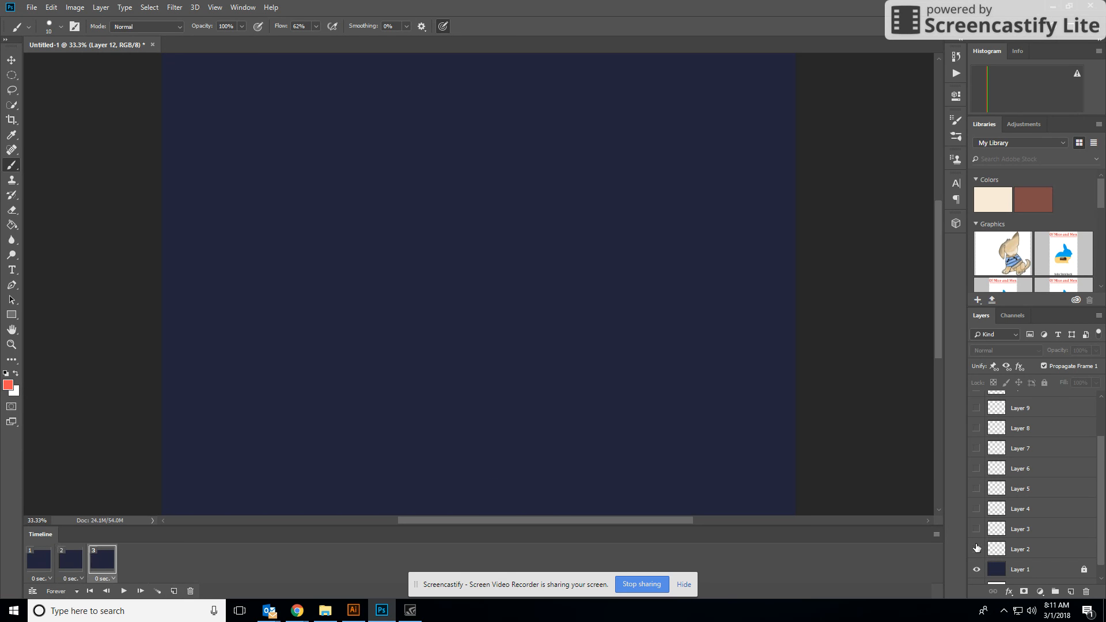
pyautogui.click(977, 529)
pyautogui.click(175, 592)
pyautogui.click(977, 529)
pyautogui.click(977, 508)
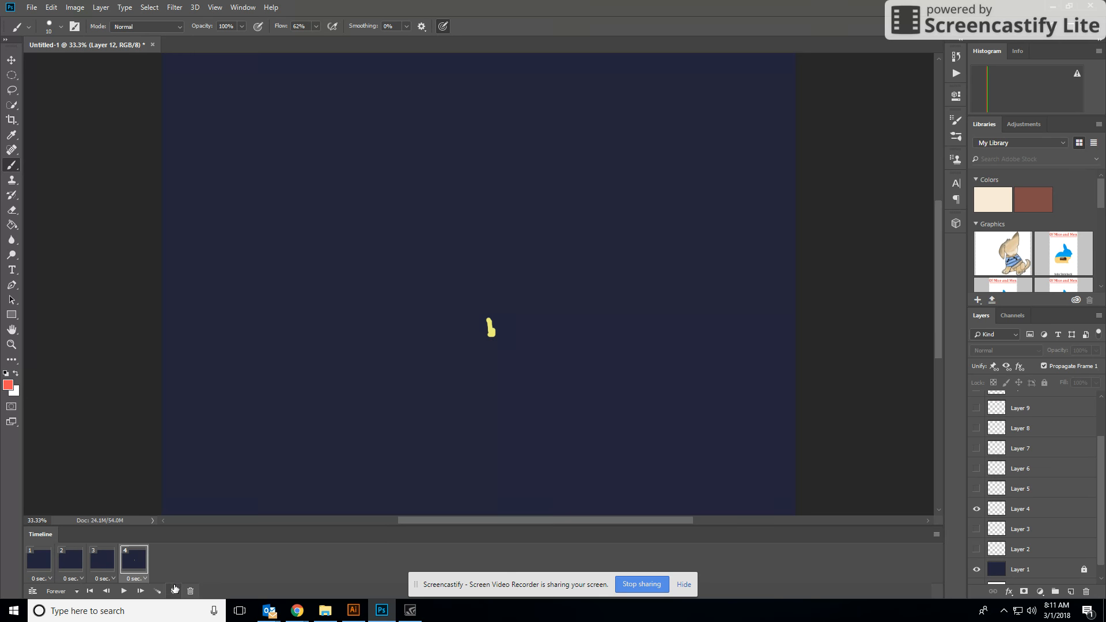
# Step: Add a fifth animation frame showing Layer 5 and a sixth showing Layer 6, hiding the previous mark's layer in each
pyautogui.click(174, 591)
pyautogui.click(977, 488)
pyautogui.click(173, 592)
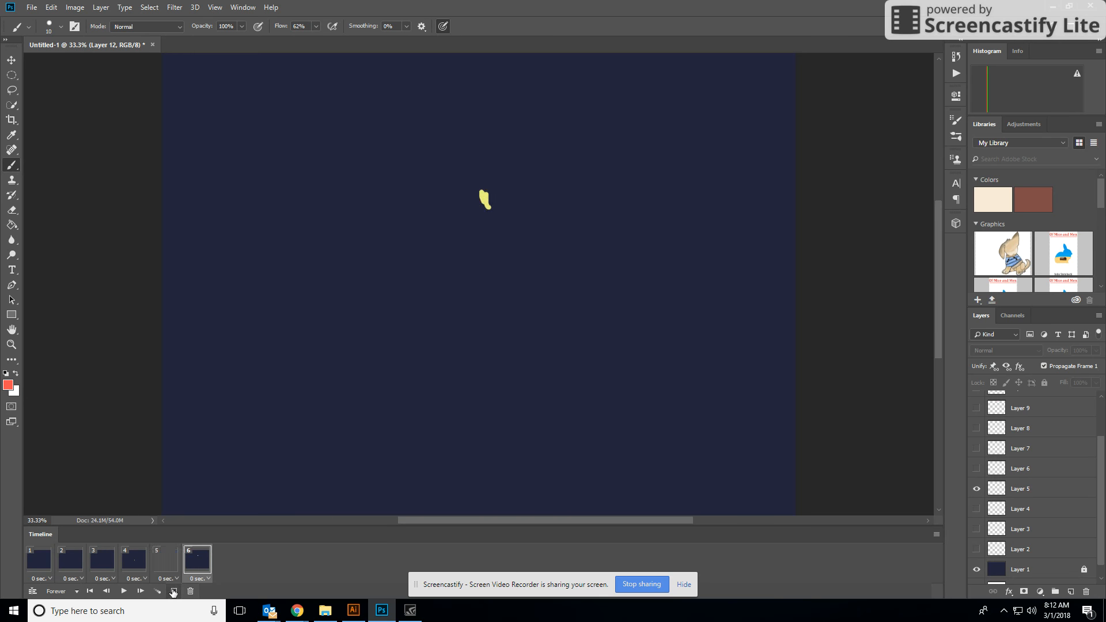
pyautogui.click(977, 489)
pyautogui.click(976, 468)
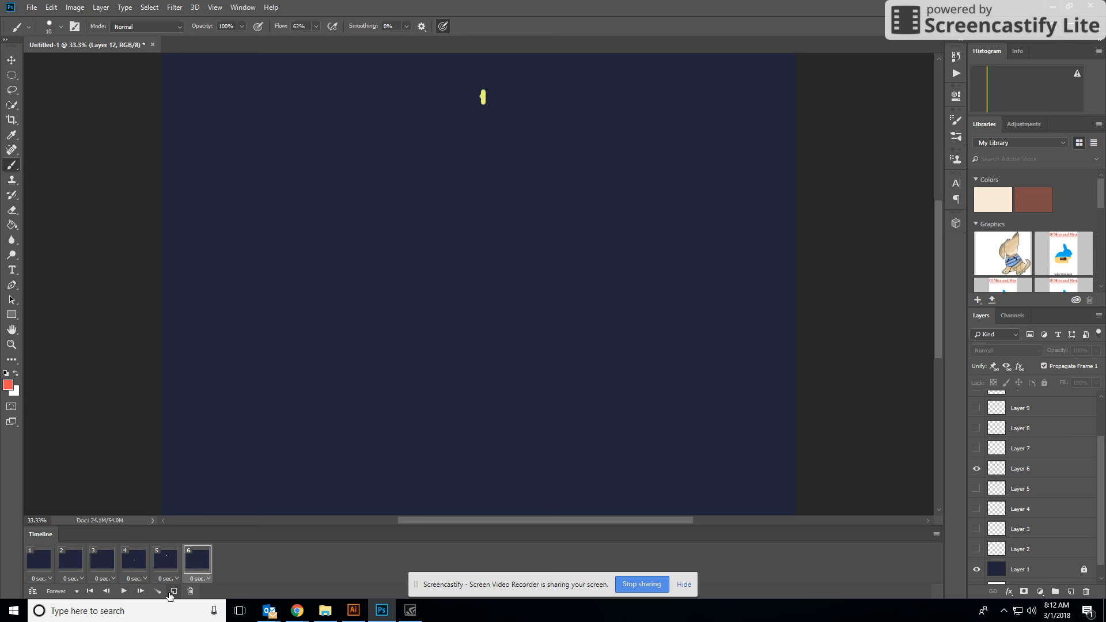
# Step: Add a seventh animation frame with Layer 6 hidden and Layer 7 shown
pyautogui.click(172, 593)
pyautogui.click(977, 468)
pyautogui.click(977, 448)
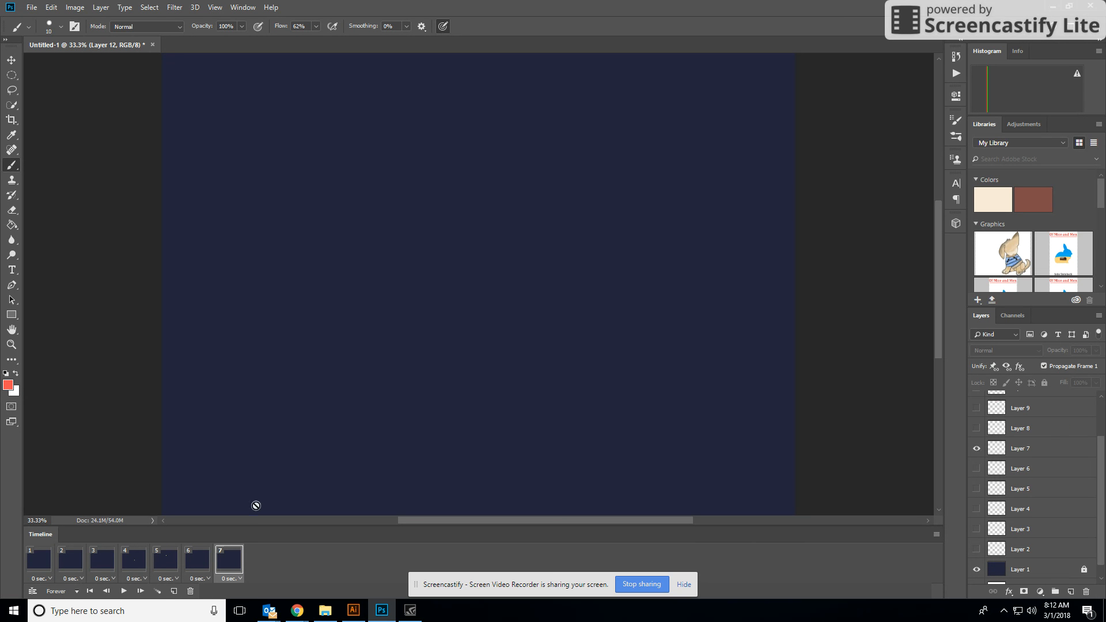
# Step: Add an eighth animation frame showing Layer 8 and a ninth showing Layer 9, hiding the previous frame's drawing layer in each
pyautogui.click(174, 592)
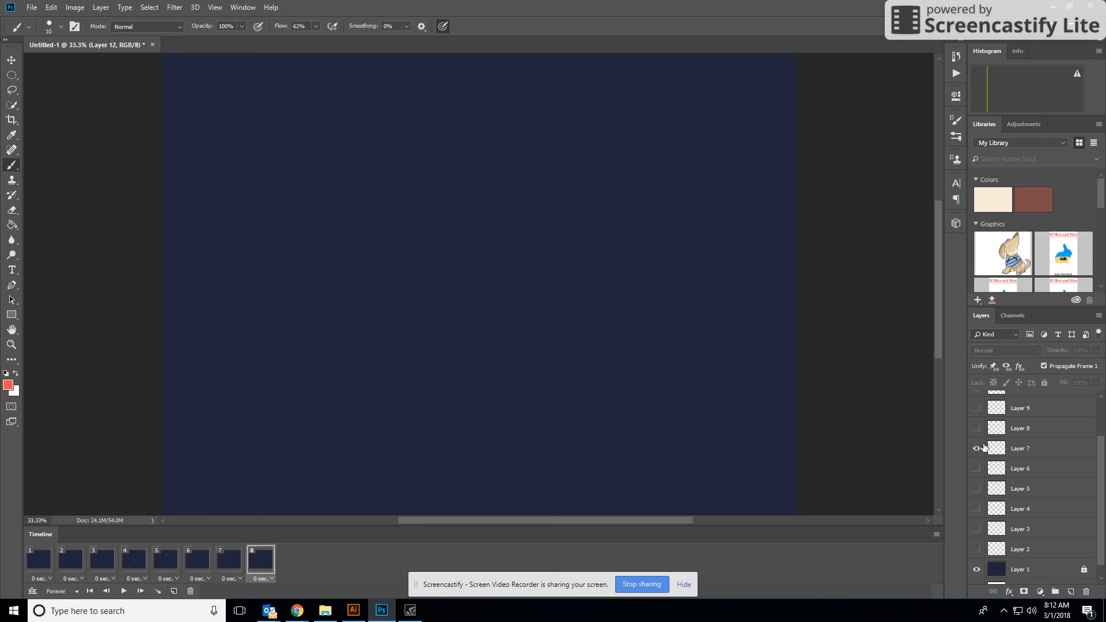
pyautogui.click(978, 429)
pyautogui.click(174, 592)
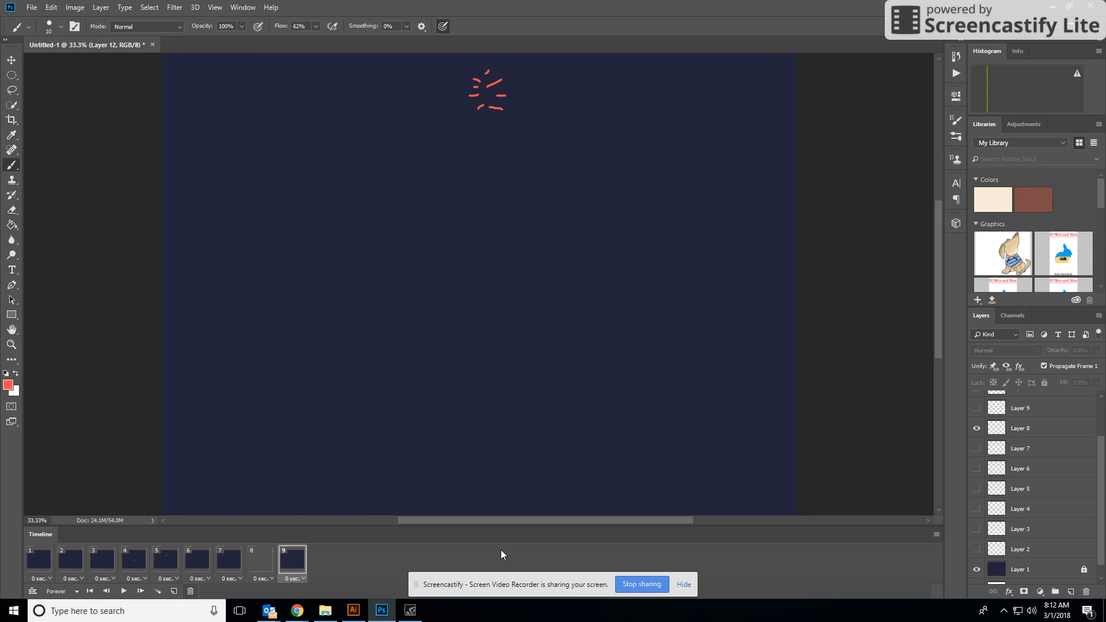
pyautogui.click(977, 429)
pyautogui.click(976, 408)
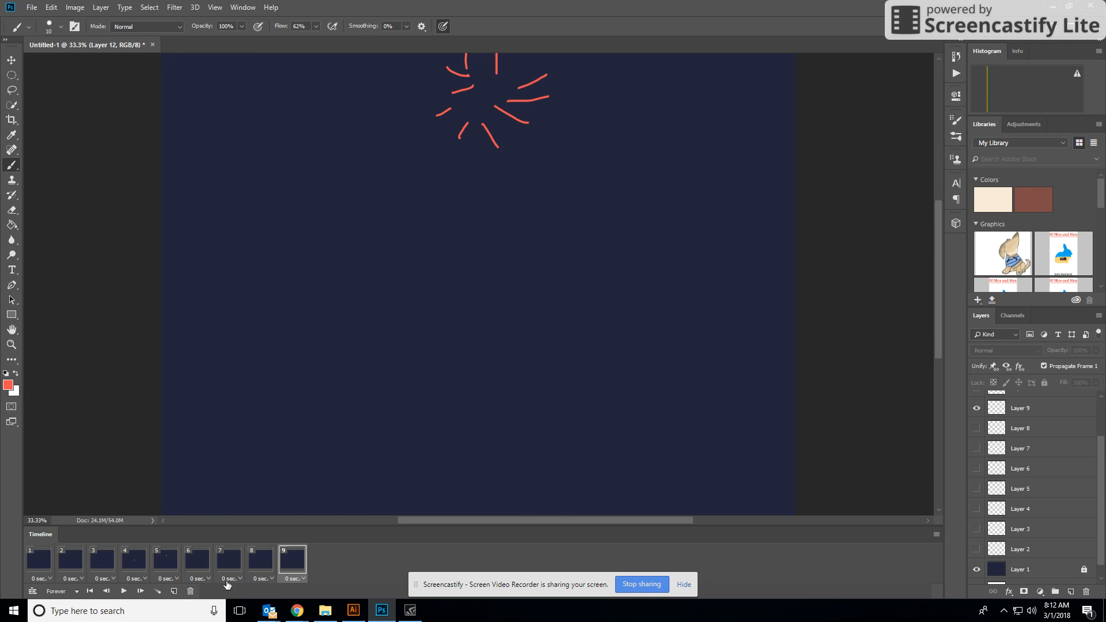
# Step: Add tenth, eleventh and twelfth animation frames showing Layers 10, 11 and 12 respectively, hiding the previous burst layer in each
pyautogui.click(173, 591)
pyautogui.scroll(2, 1026, 461)
pyautogui.click(977, 461)
pyautogui.click(978, 443)
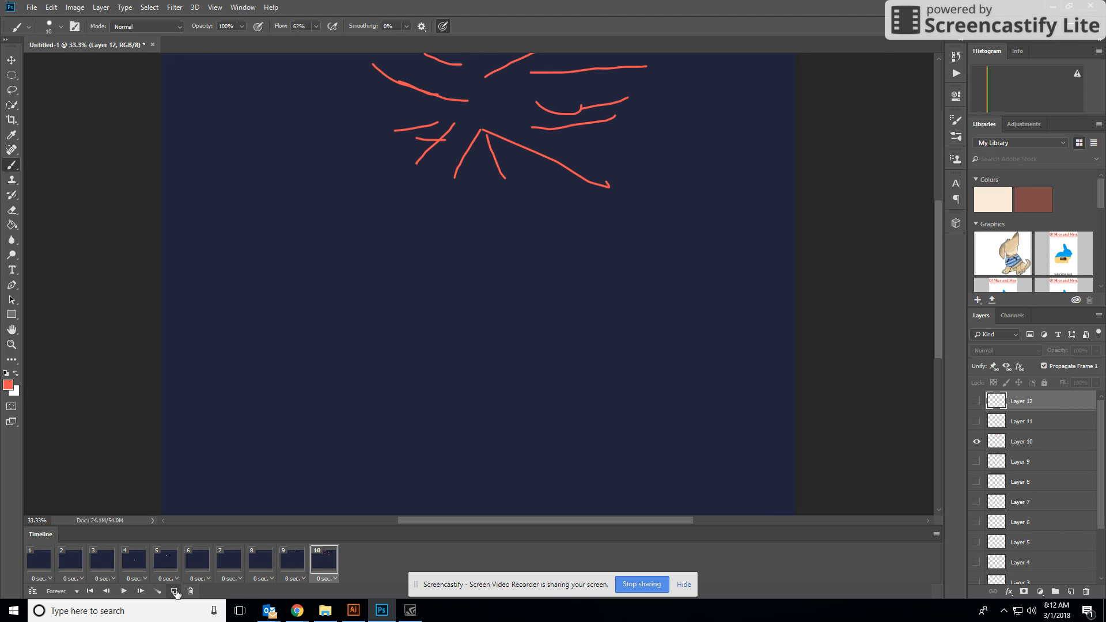
pyautogui.click(174, 591)
pyautogui.click(977, 442)
pyautogui.click(976, 421)
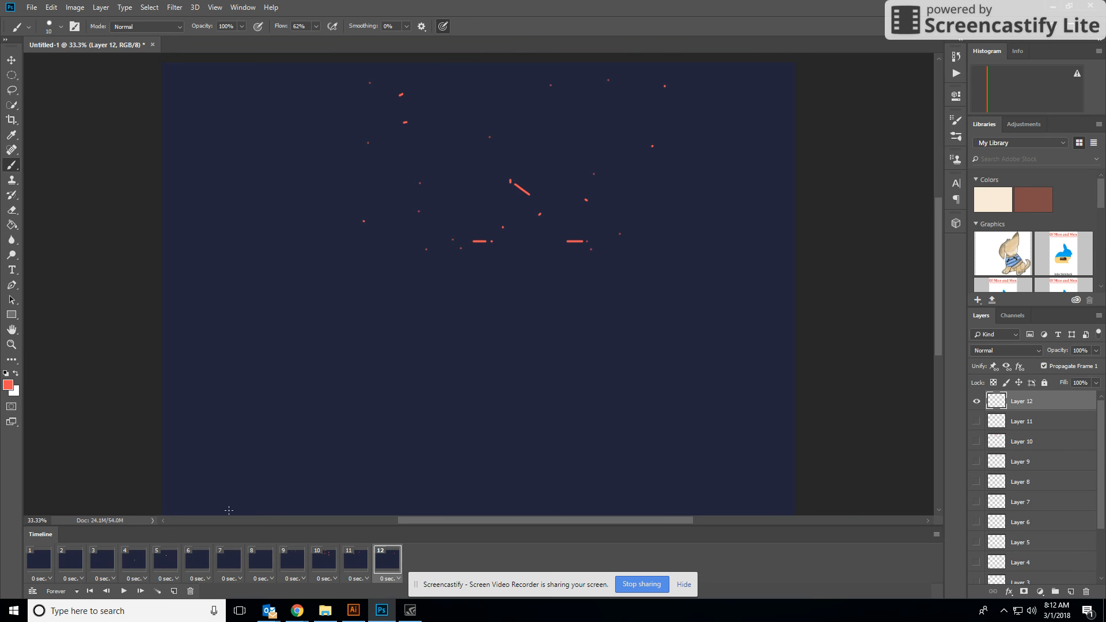
# Step: Add a thirteenth animation frame with Layer 12 hidden so only the background shows, and preview the animation
pyautogui.click(174, 591)
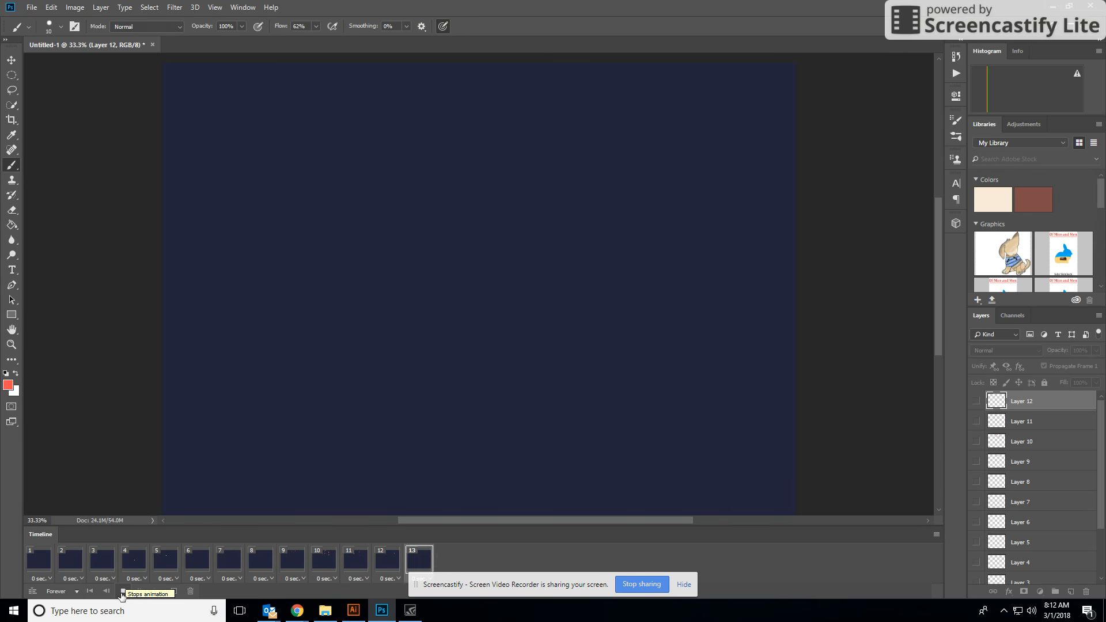
pyautogui.click(124, 591)
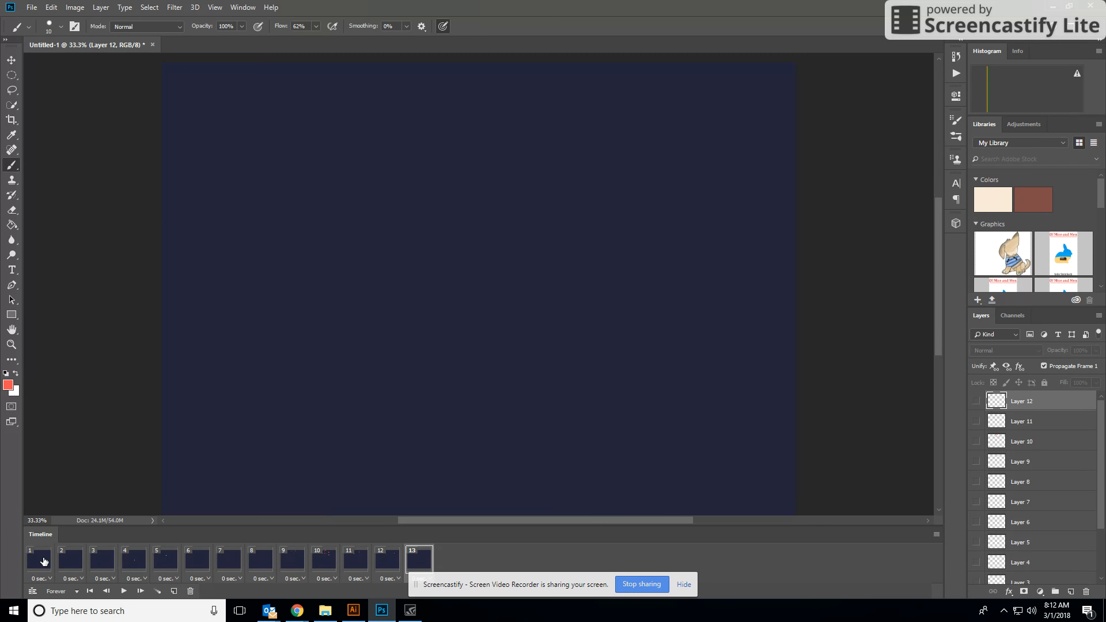
# Step: Set the delay of all thirteen animation frames to 0.2 seconds and preview the playback
pyautogui.keyDown('shift'); pyautogui.click(41, 563); pyautogui.keyUp('shift')
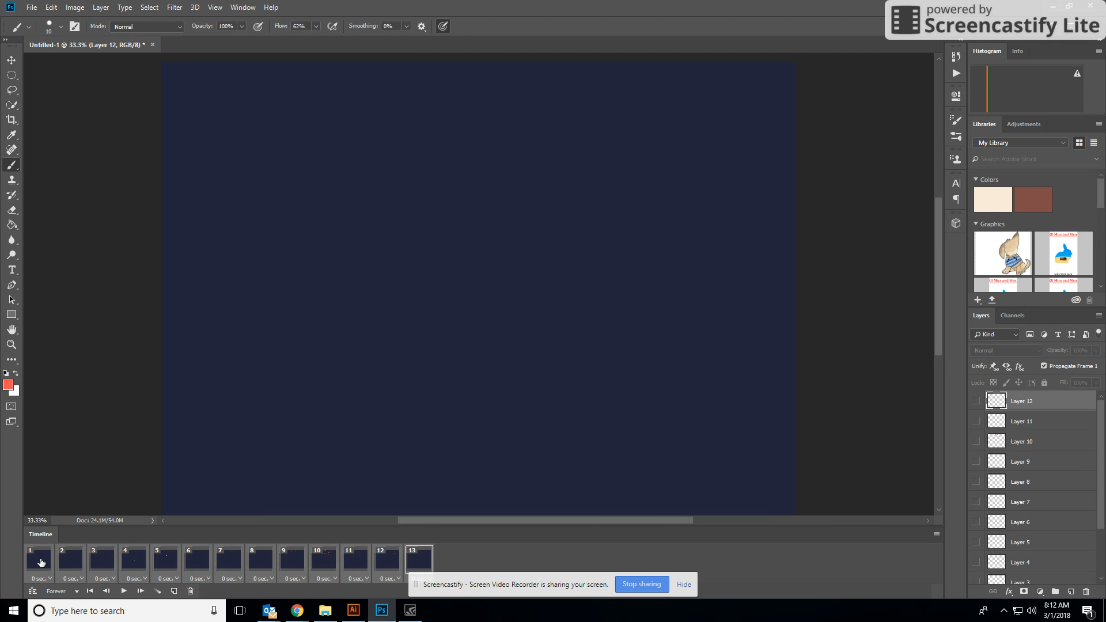
pyautogui.click(116, 580)
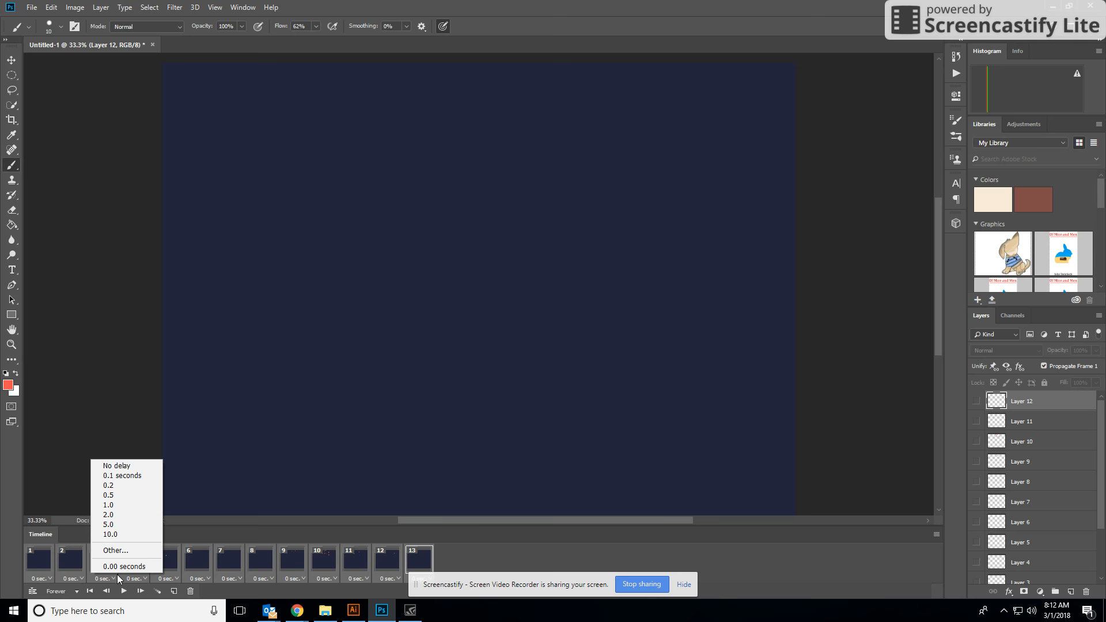
pyautogui.click(124, 487)
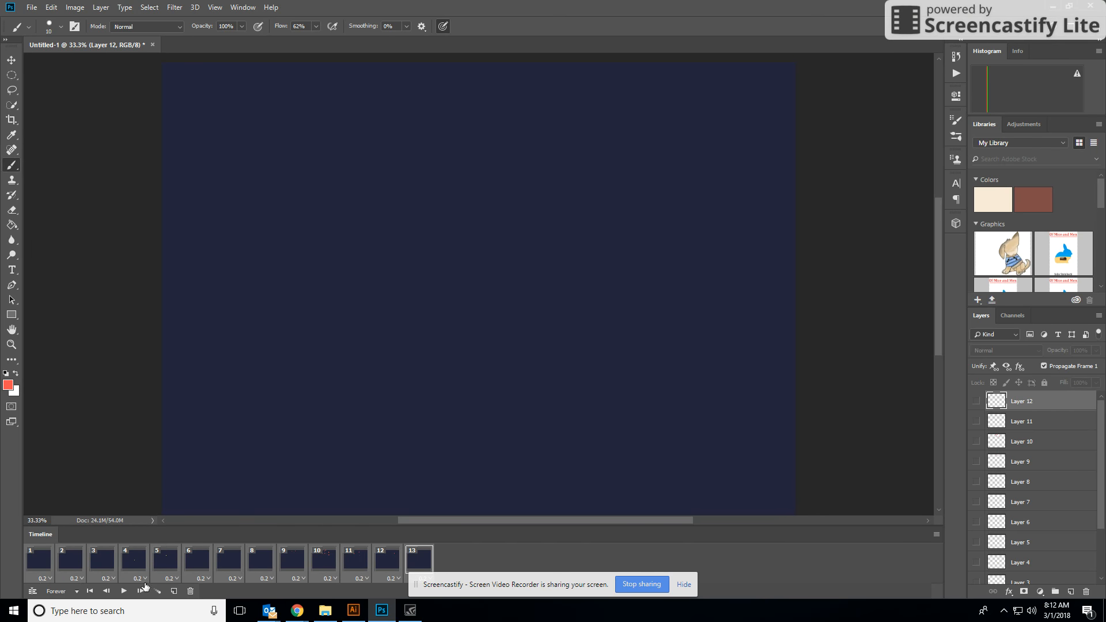
pyautogui.click(126, 591)
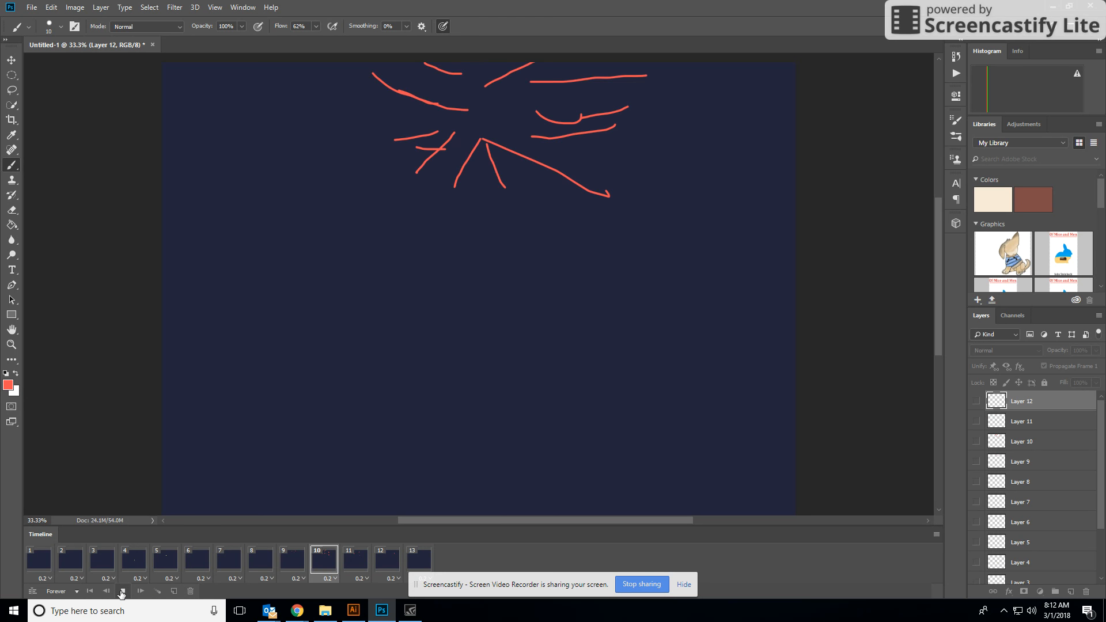
pyautogui.click(122, 591)
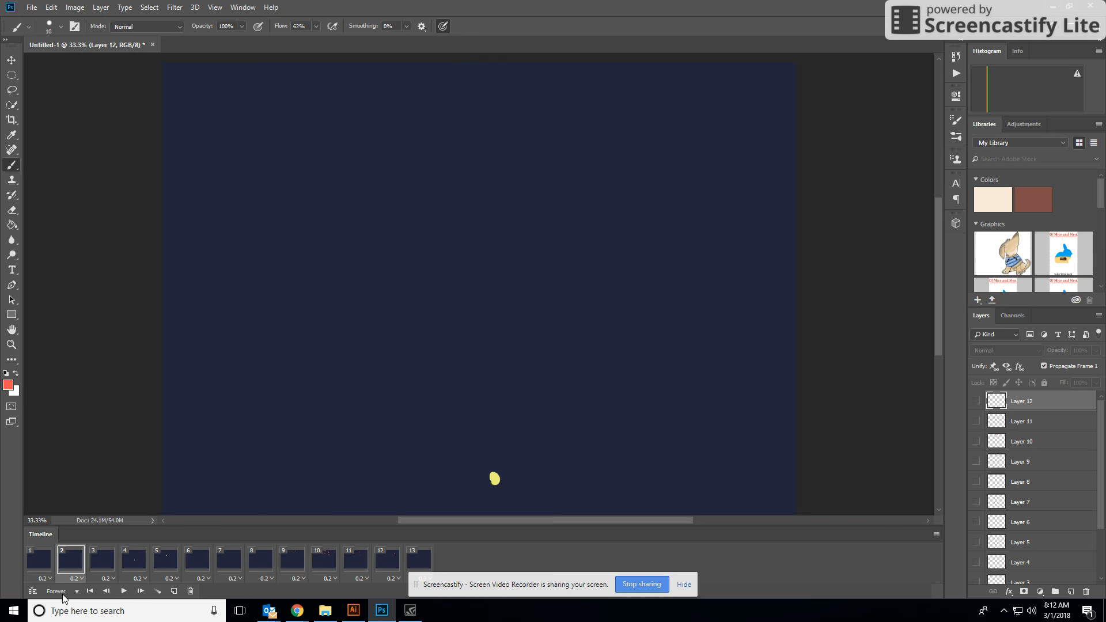
# Step: Try playing the animation with looping set to Once, and set the looping back to Forever
pyautogui.click(64, 592)
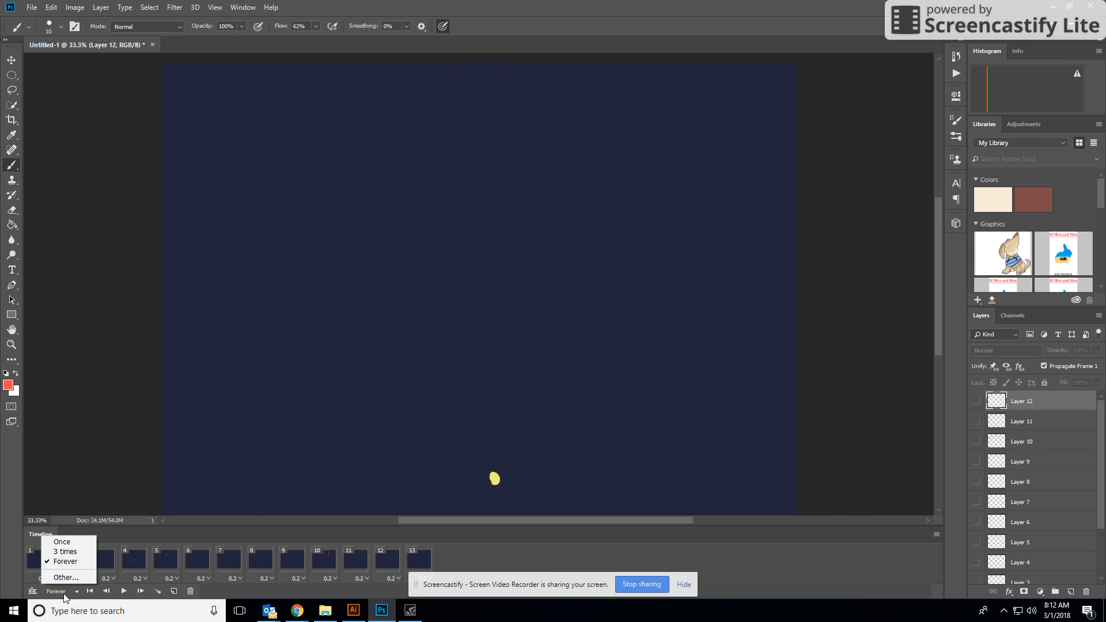
pyautogui.click(76, 542)
pyautogui.click(123, 590)
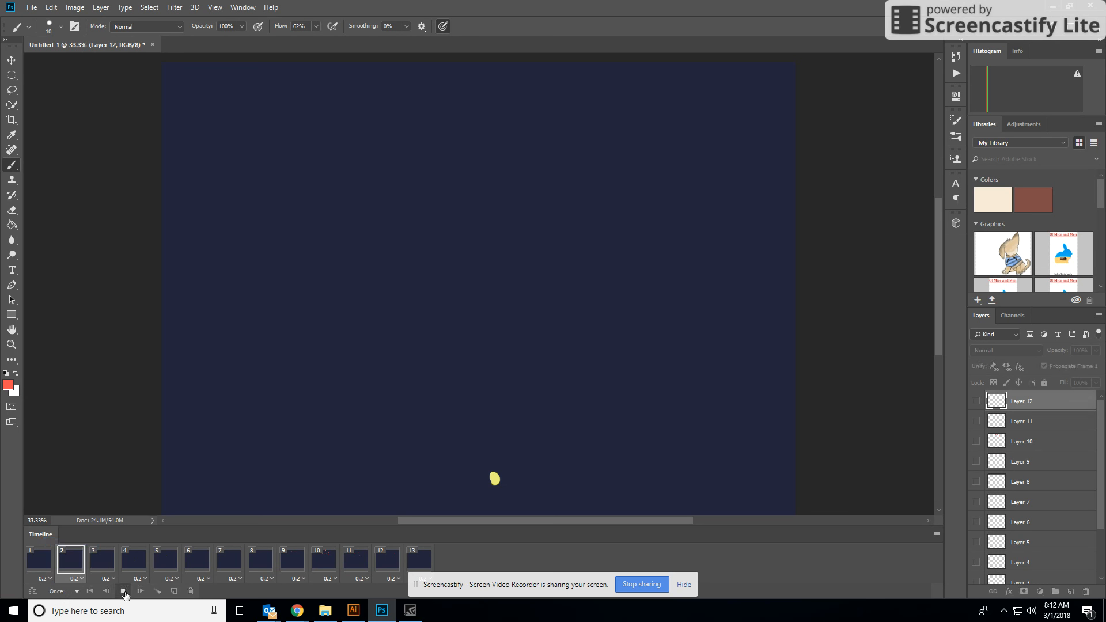
pyautogui.click(78, 592)
pyautogui.click(74, 565)
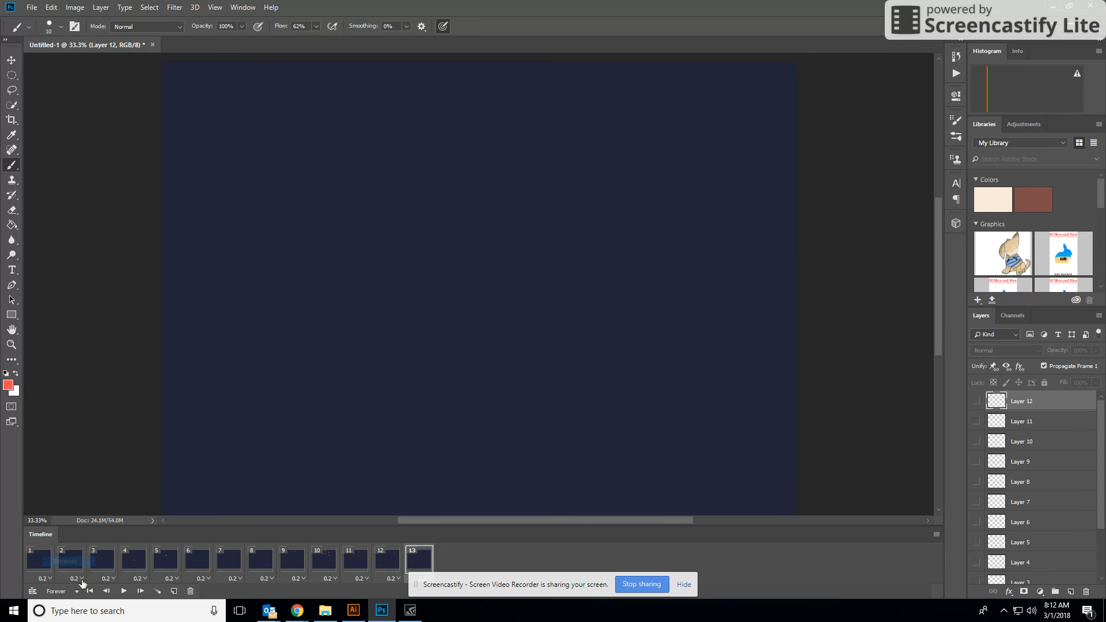